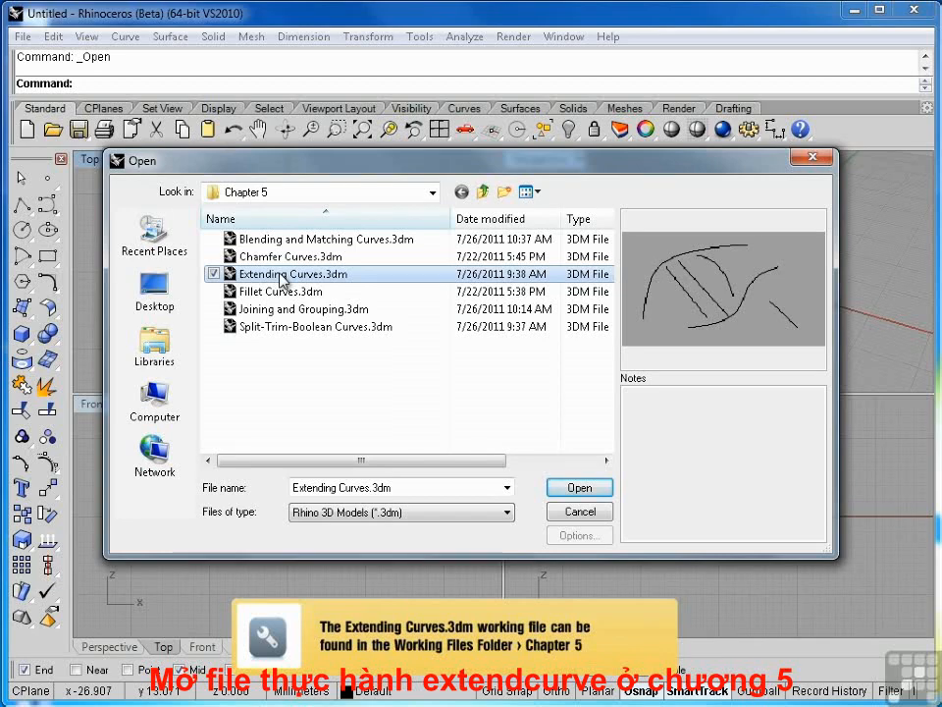
# Open the Extending Curves.3dm file from the Chapter 5 folder.
pyautogui.click(579, 488)
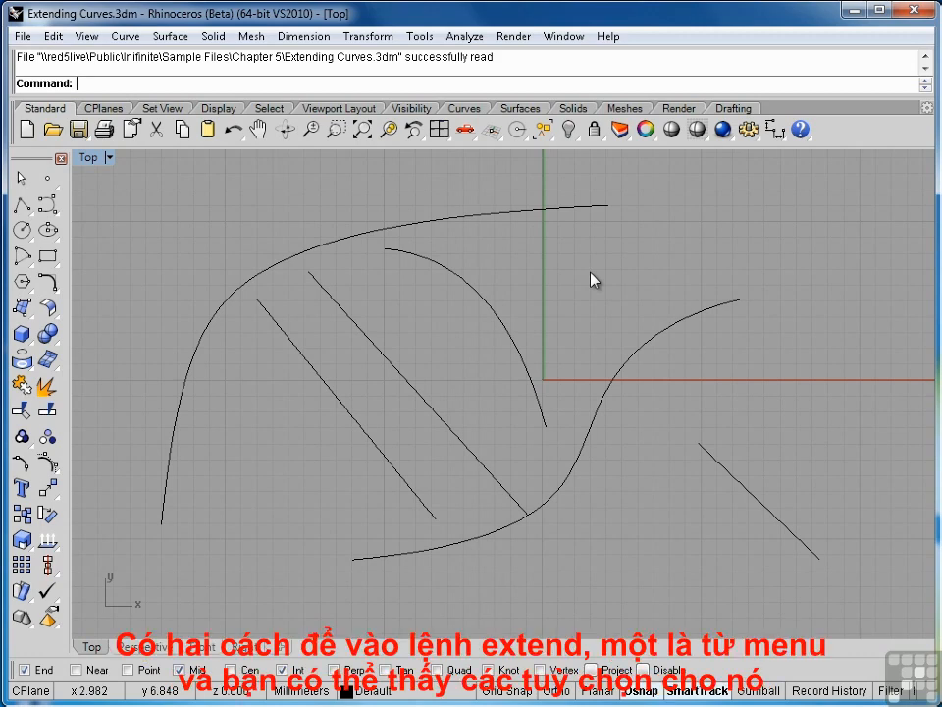
pyautogui.click(126, 37)
pyautogui.moveTo(121, 393)
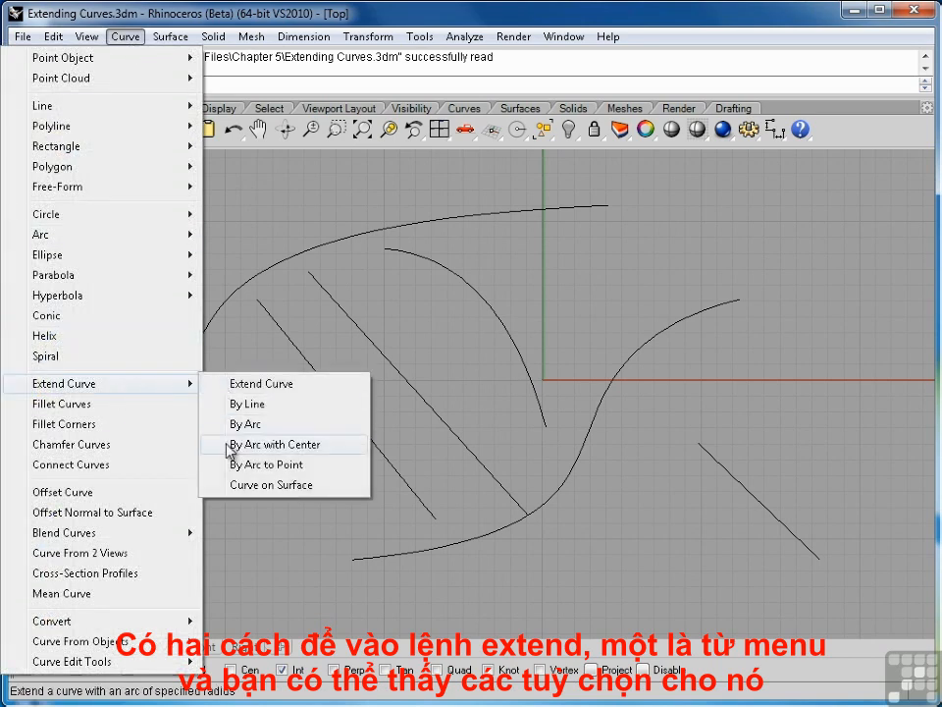
pyautogui.press('Escape')
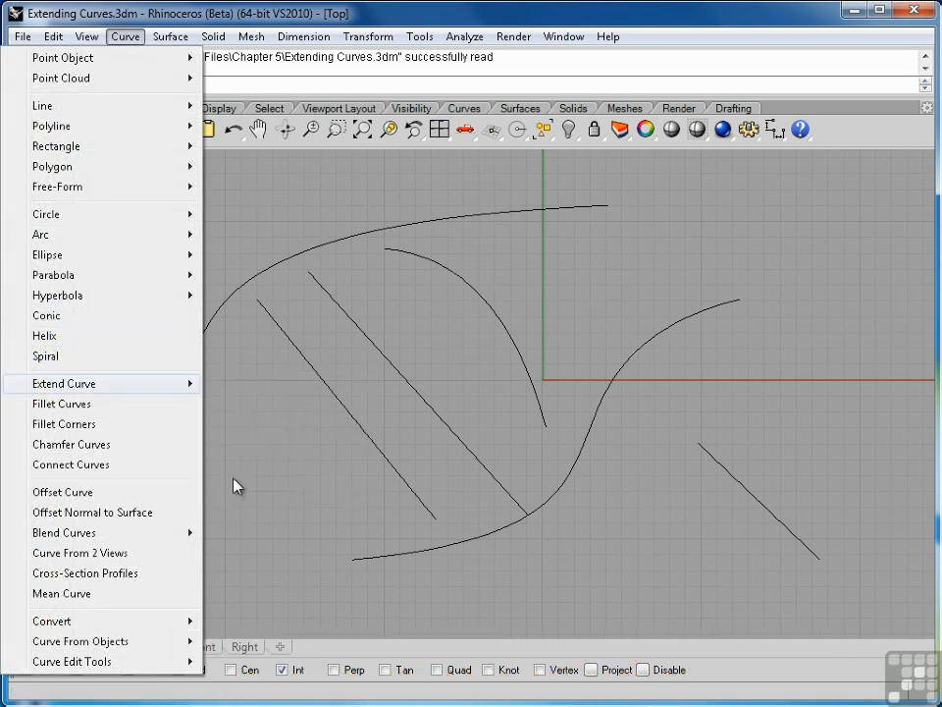
pyautogui.press('Escape')
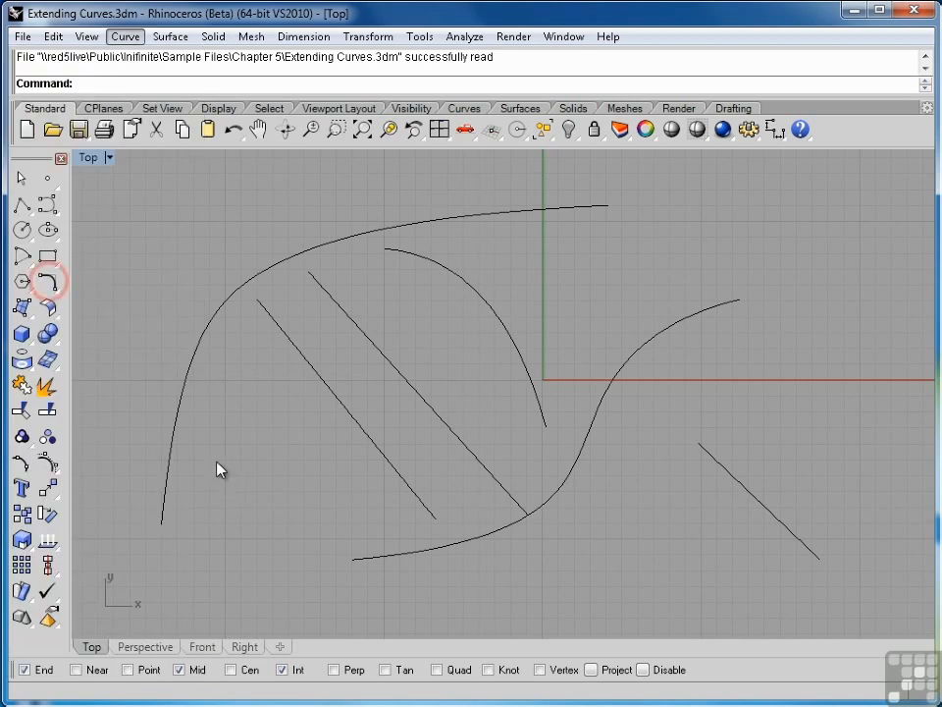
# Detach the curve extension tools as a floating palette over the Top viewport.
pyautogui.click(56, 292)
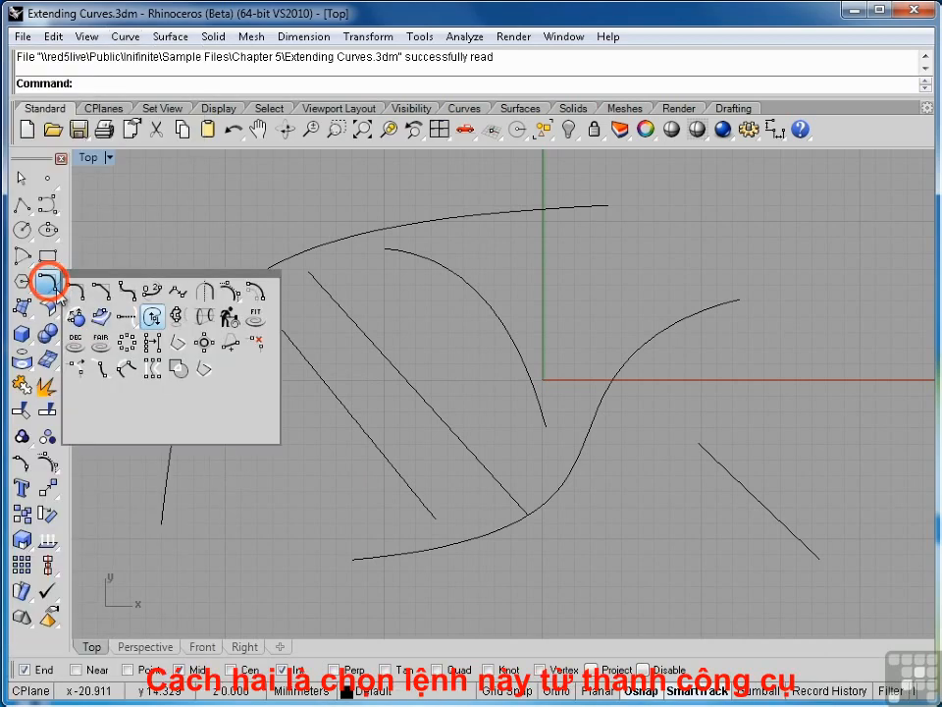
pyautogui.click(149, 324)
pyautogui.moveTo(141, 336); pyautogui.dragTo(115, 198)
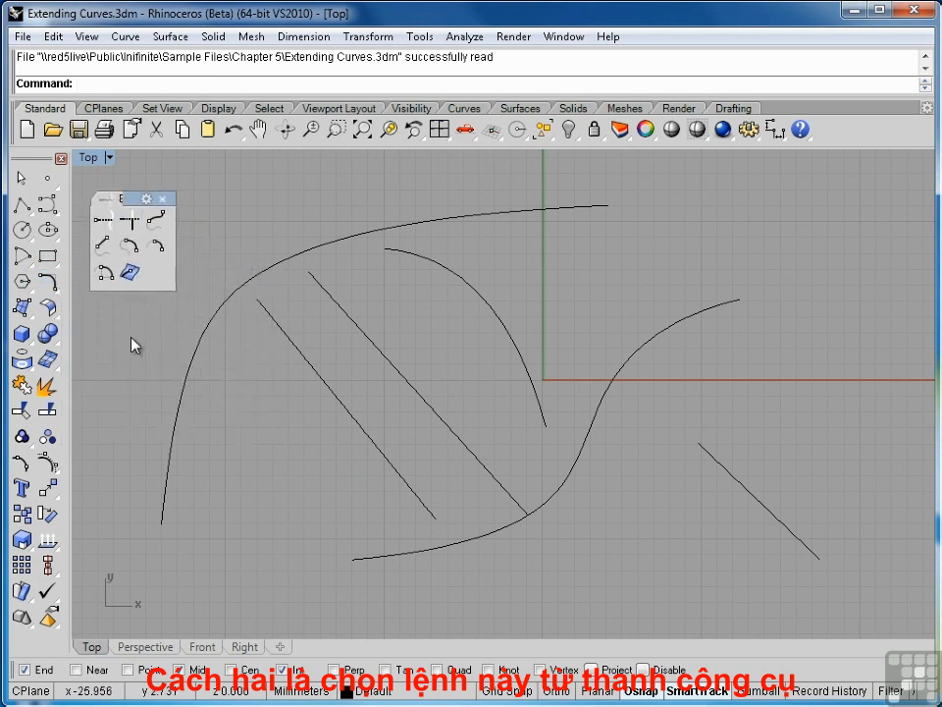
# Extend both ends of the leftmost straight line, the arc's lower end and the rightmost line's upper end to the two large free-form boundary curves.
pyautogui.click(104, 222)
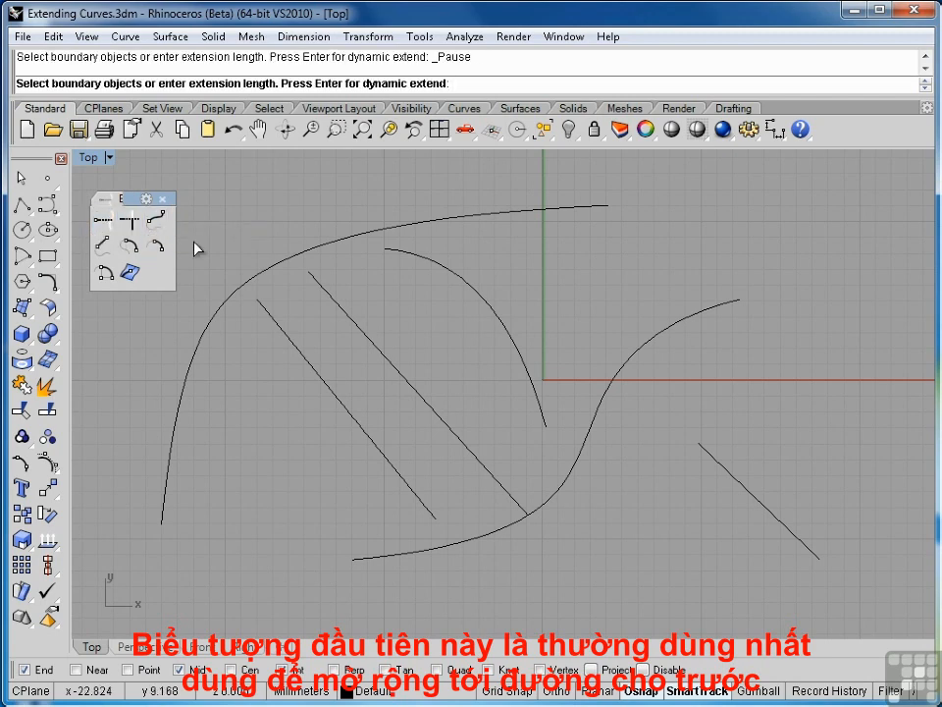
pyautogui.click(265, 277)
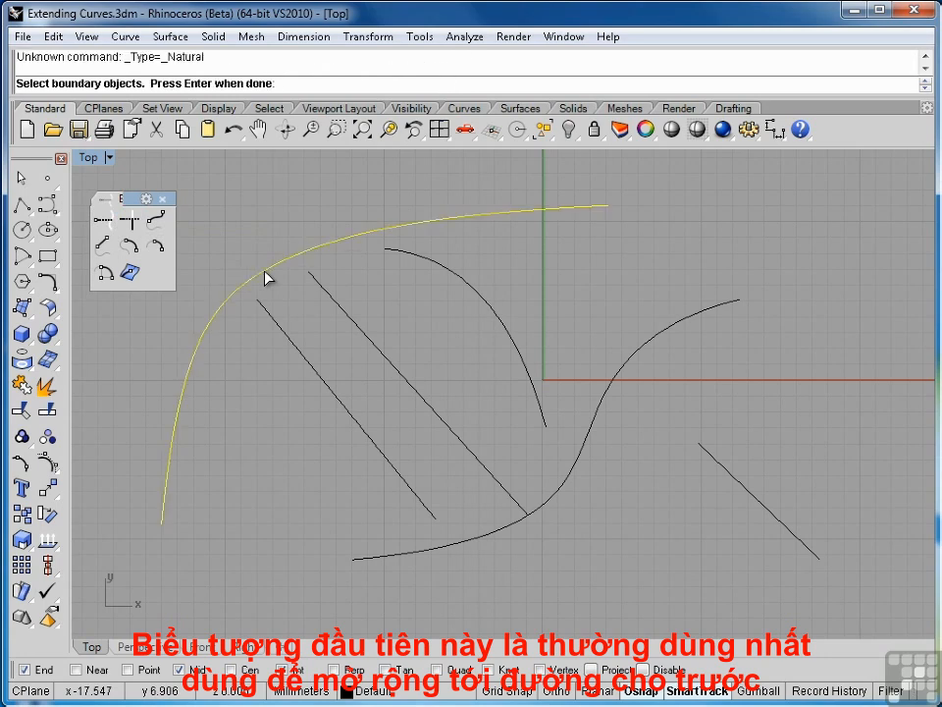
pyautogui.click(428, 549)
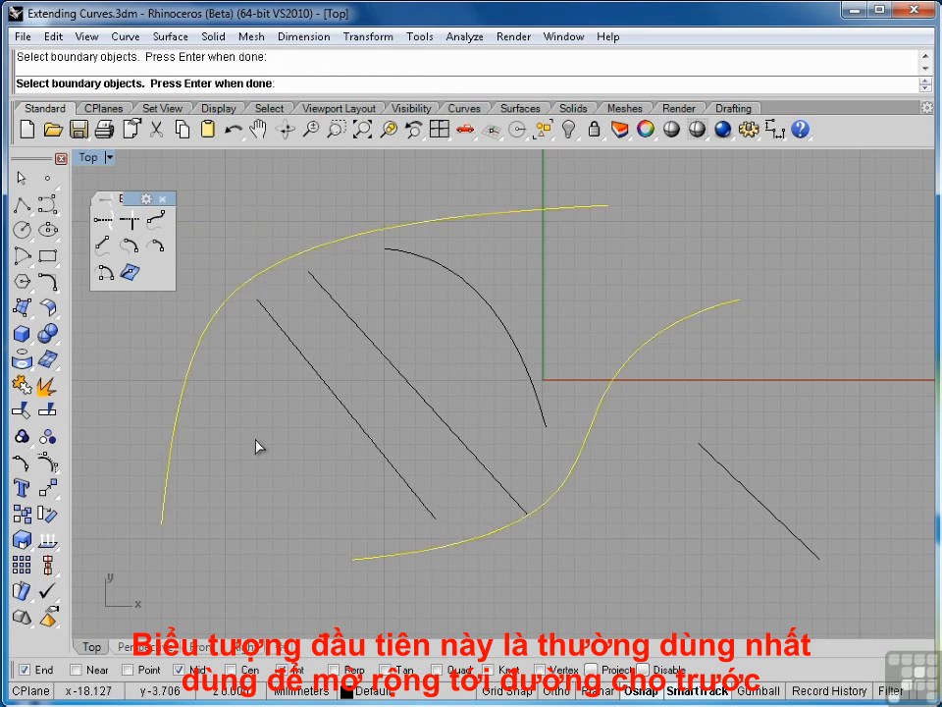
pyautogui.press('Return')
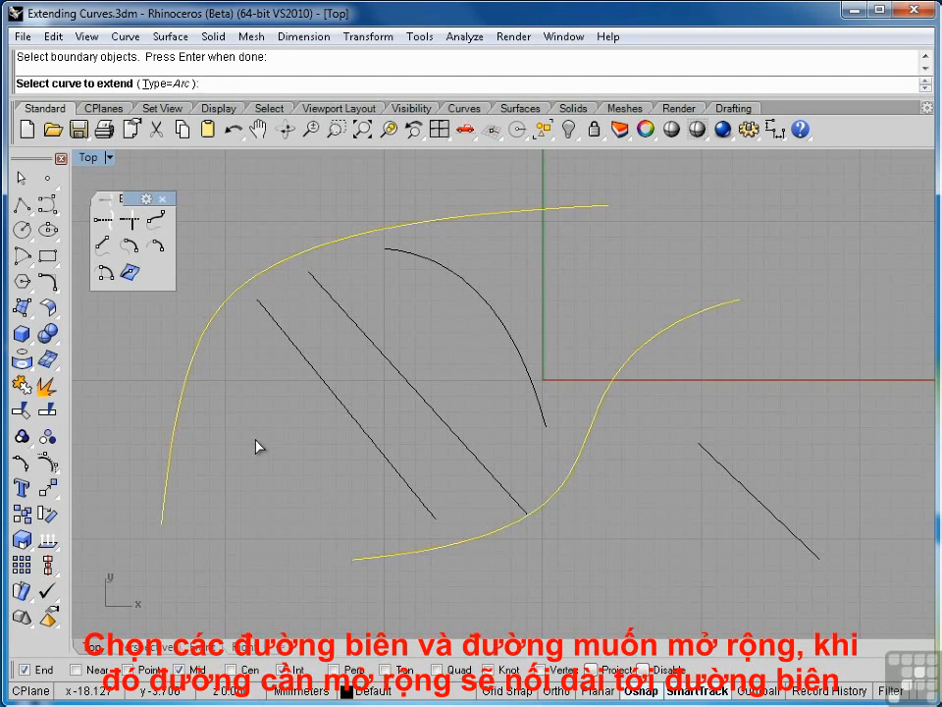
pyautogui.click(262, 308)
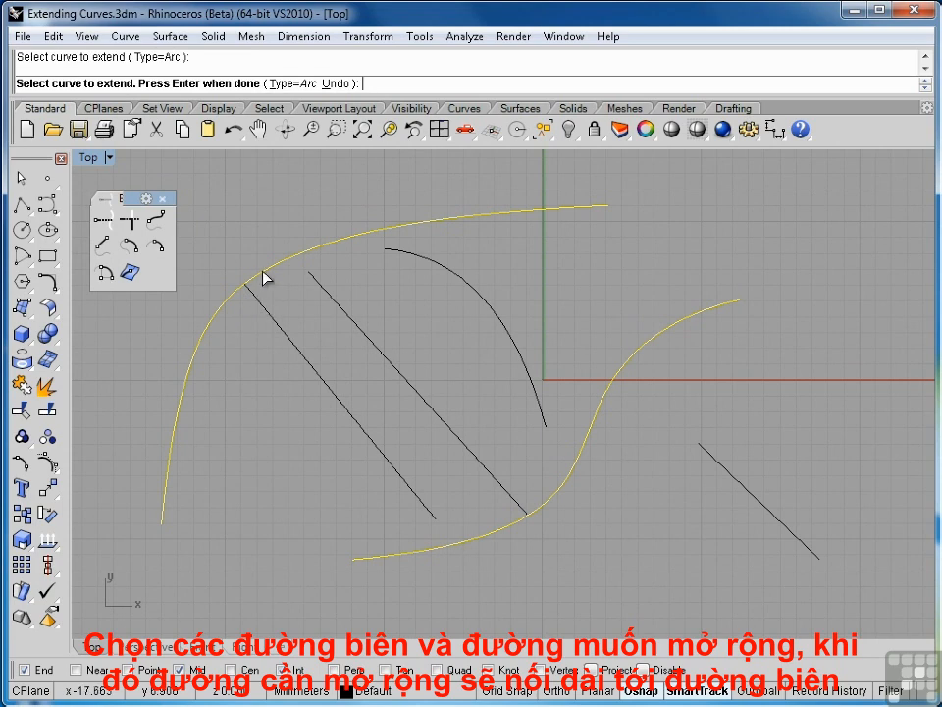
pyautogui.click(436, 522)
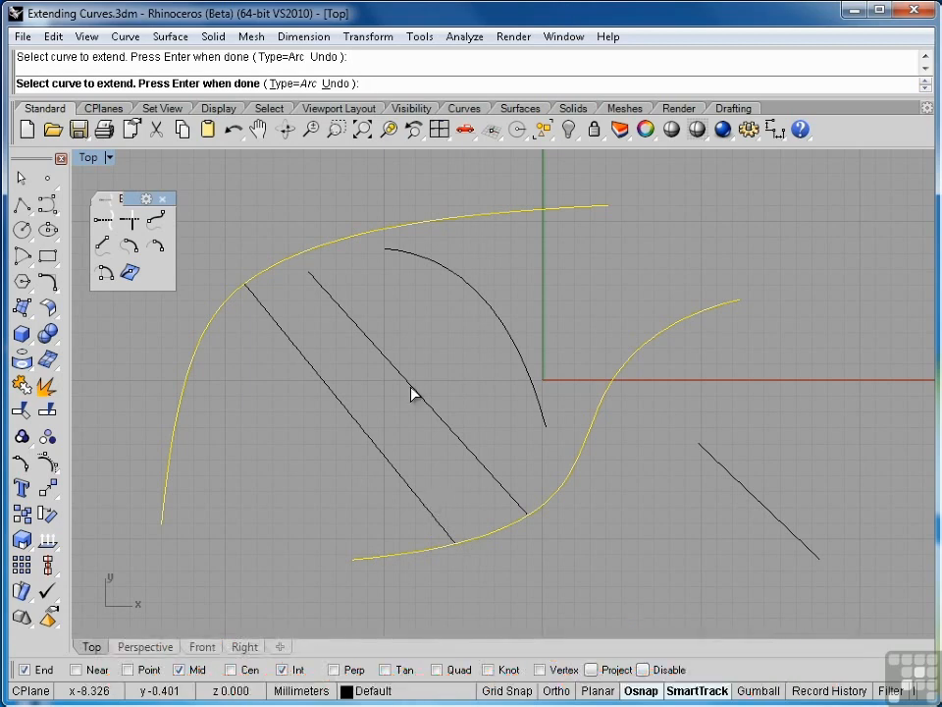
pyautogui.click(543, 412)
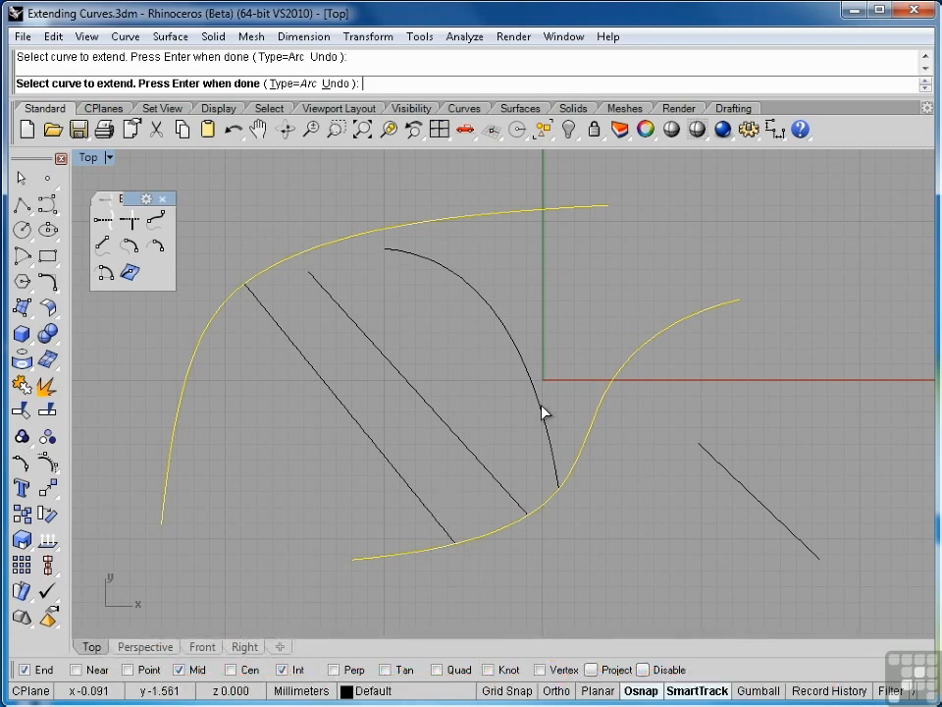
pyautogui.click(708, 455)
pyautogui.press('Return')
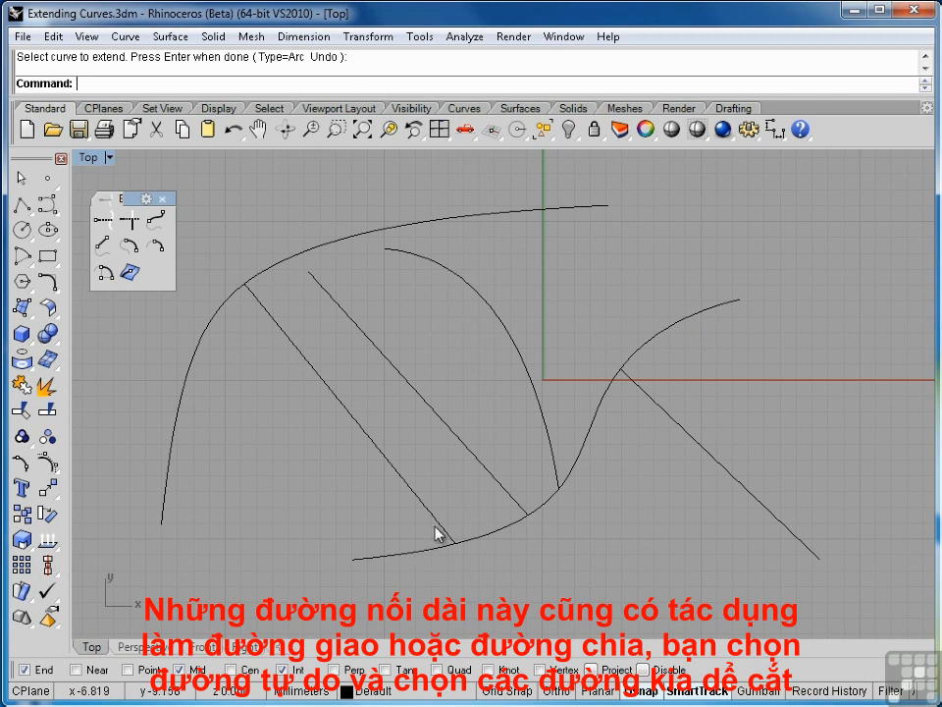
# Split the lower S-shaped curve with the two parallel lines and the arc, and check the resulting pieces by selecting them.
pyautogui.click(492, 539)
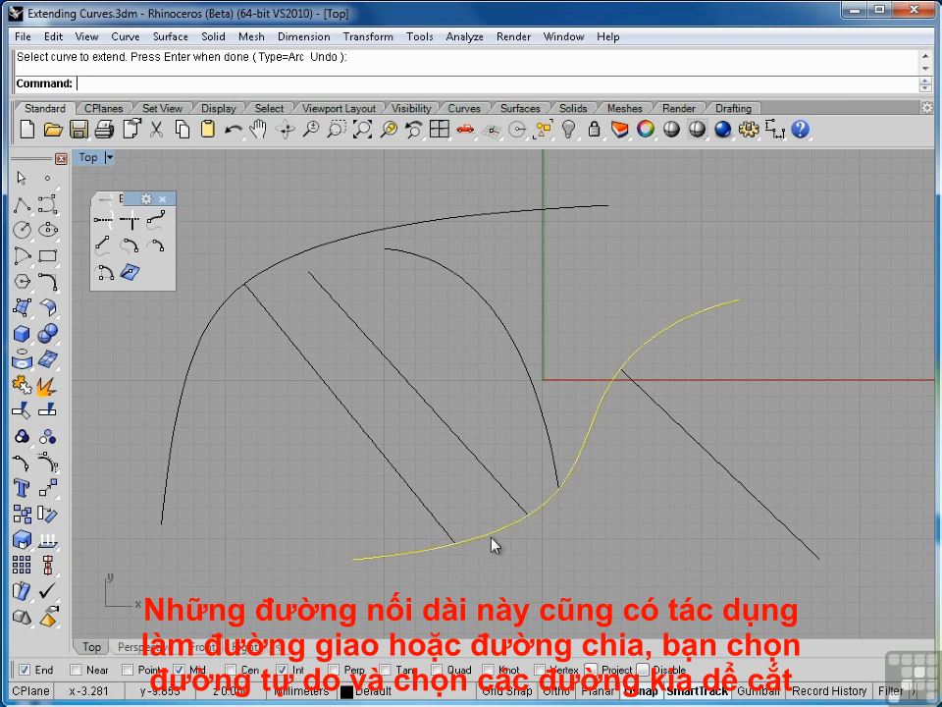
pyautogui.click(49, 414)
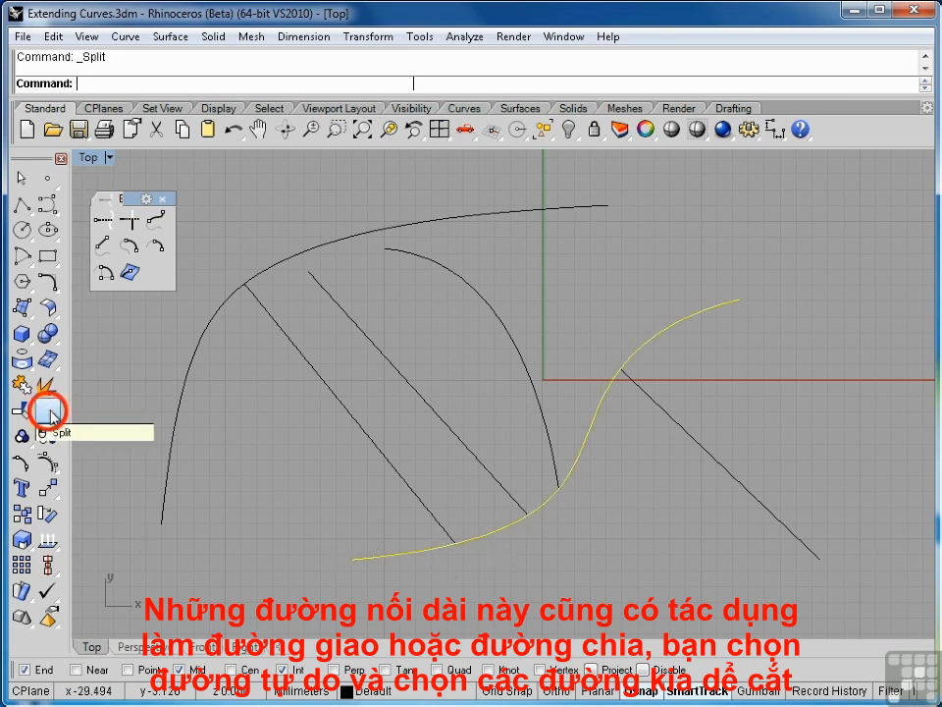
pyautogui.click(442, 529)
pyautogui.click(503, 489)
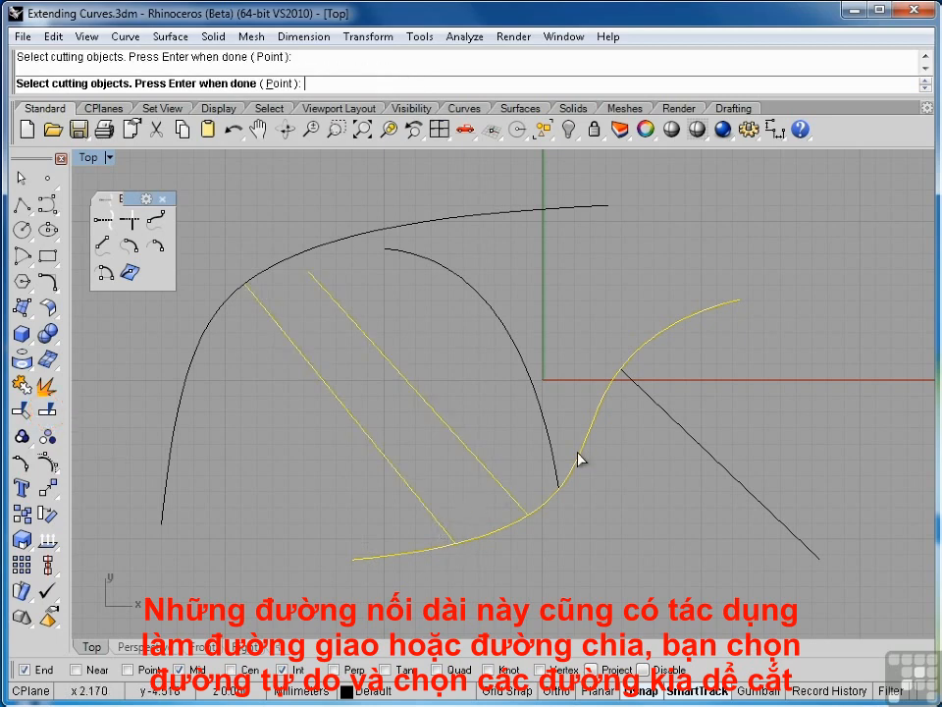
pyautogui.click(556, 457)
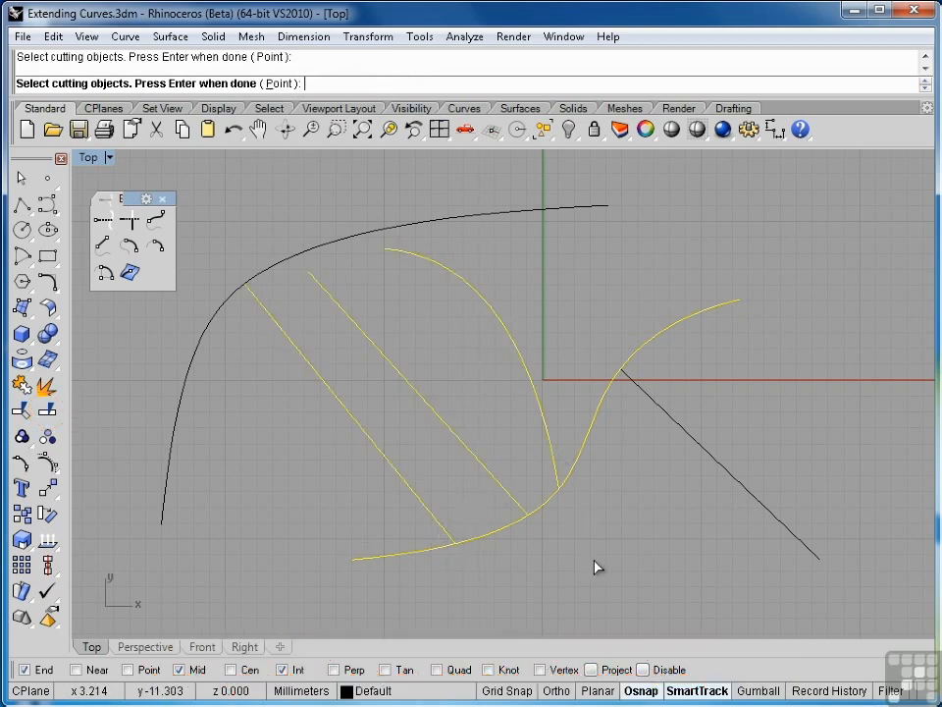
pyautogui.press('Return')
pyautogui.click(595, 567)
pyautogui.click(574, 479)
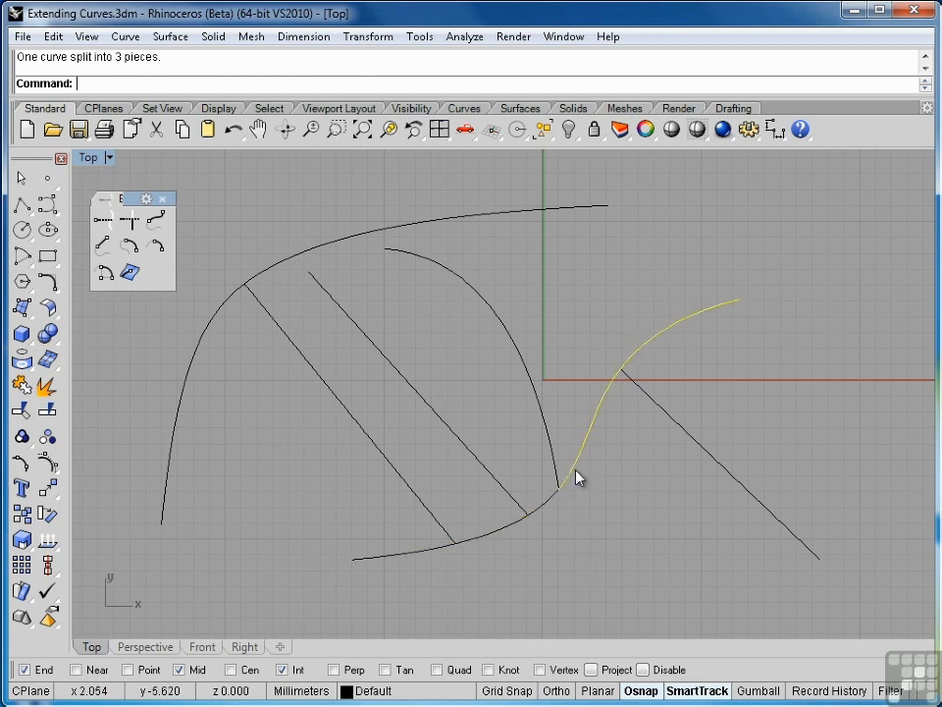
pyautogui.click(438, 551)
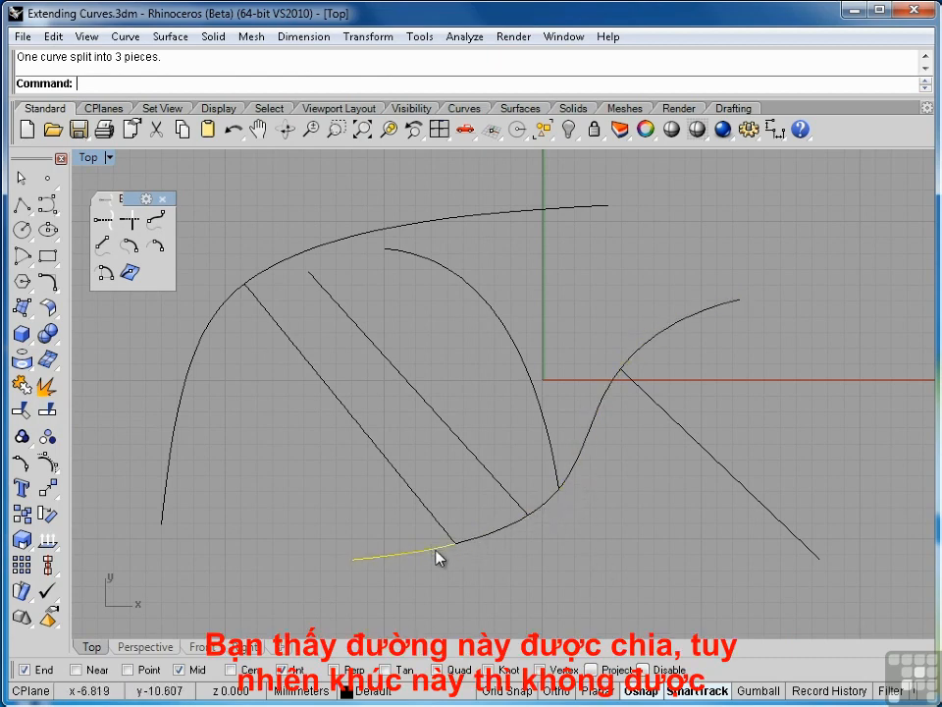
pyautogui.click(498, 540)
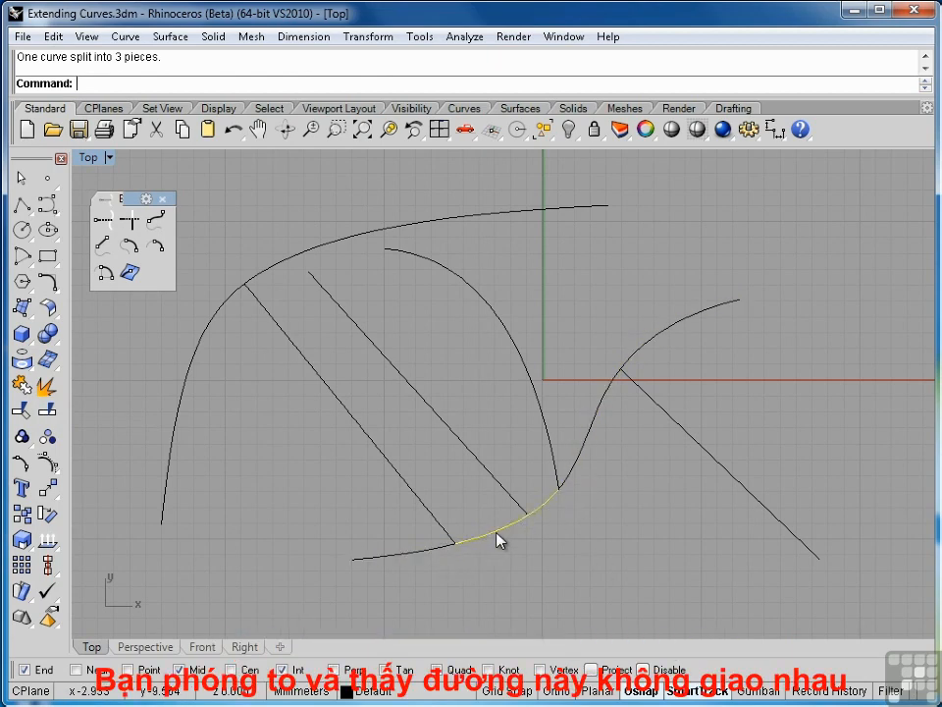
pyautogui.click(544, 540)
# Extend the lower end of the second parallel line to the middle piece of the S-shaped curve, closing the small gap.
pyautogui.click(338, 132)
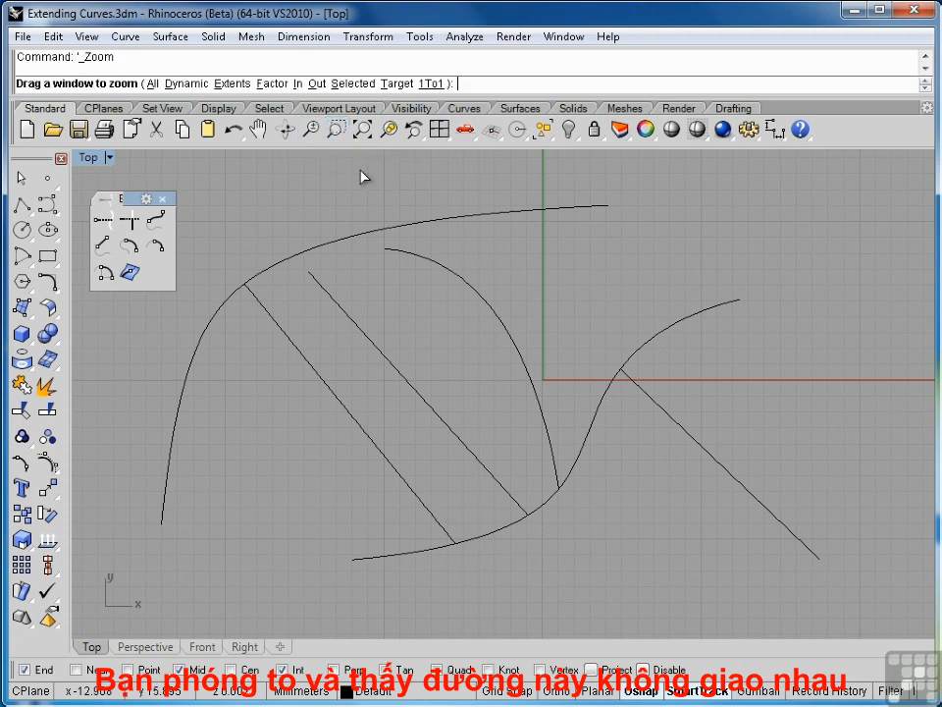
pyautogui.moveTo(533, 527); pyautogui.dragTo(550, 532)
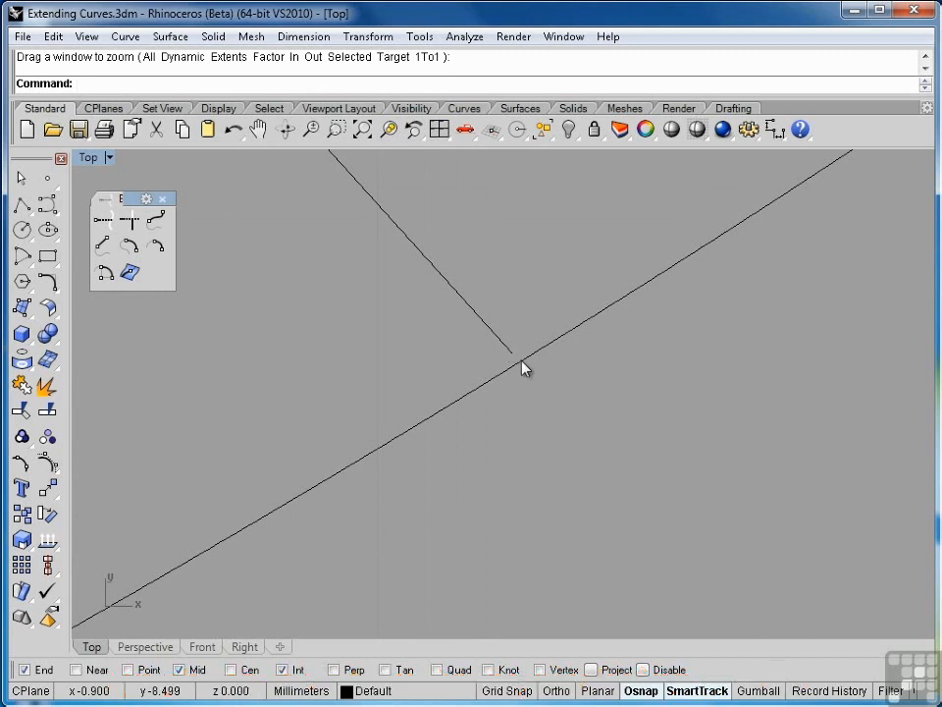
pyautogui.click(103, 221)
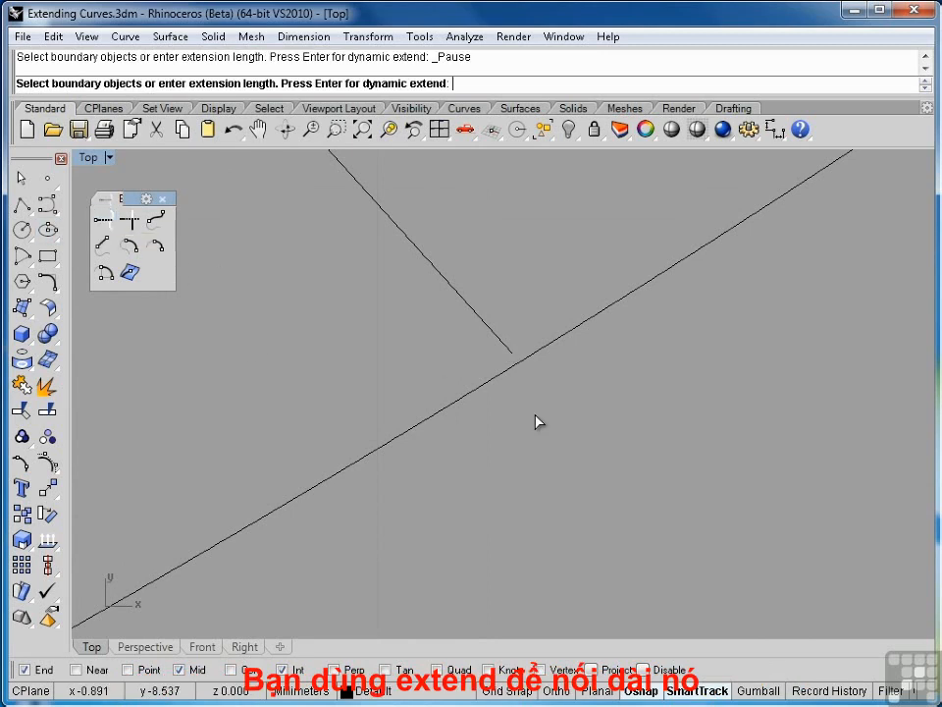
pyautogui.click(500, 376)
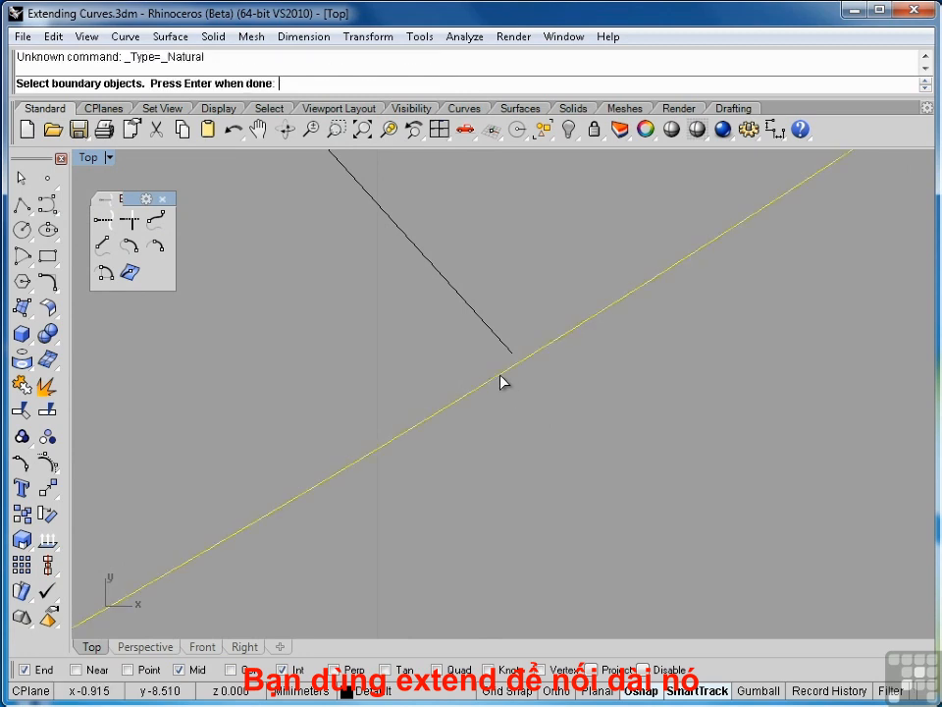
pyautogui.press('Return')
pyautogui.click(509, 352)
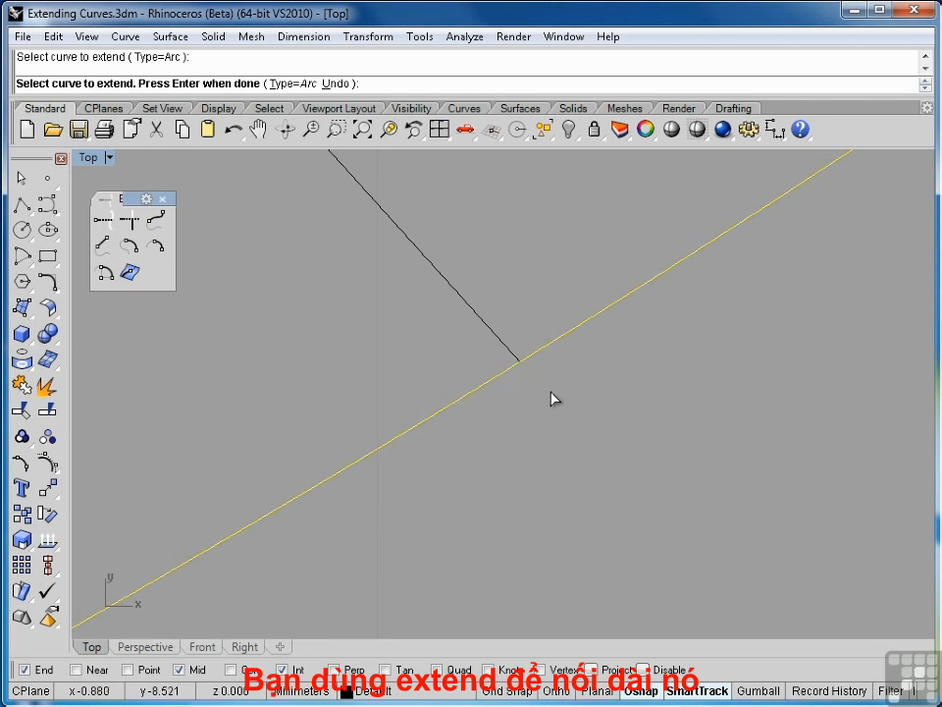
pyautogui.press('Return')
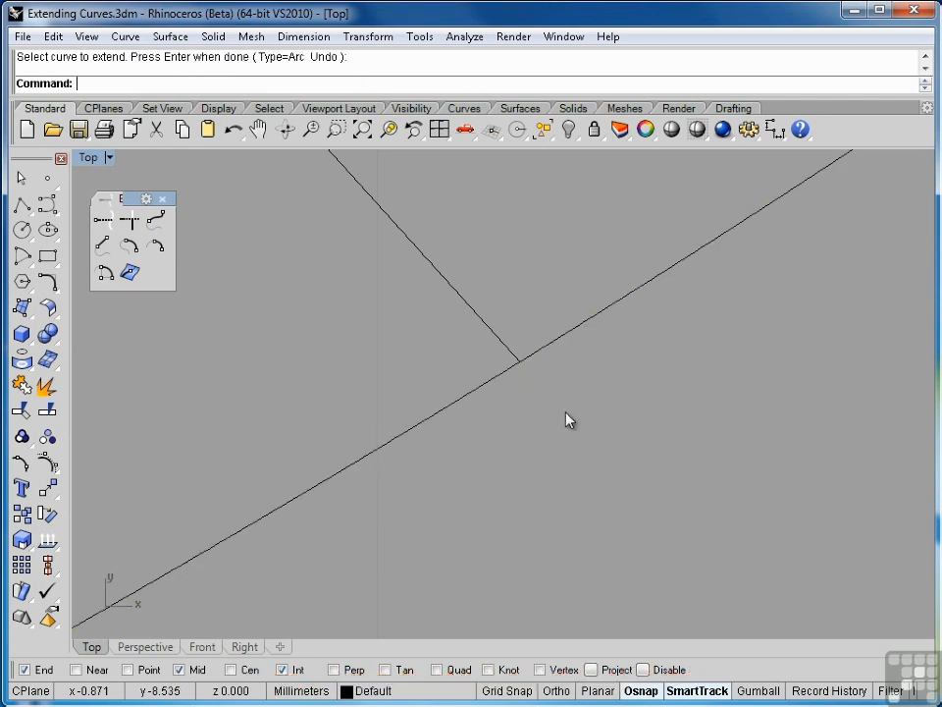
# Split the middle piece of the S-shaped curve using the second parallel line as the cutting object.
pyautogui.click(549, 350)
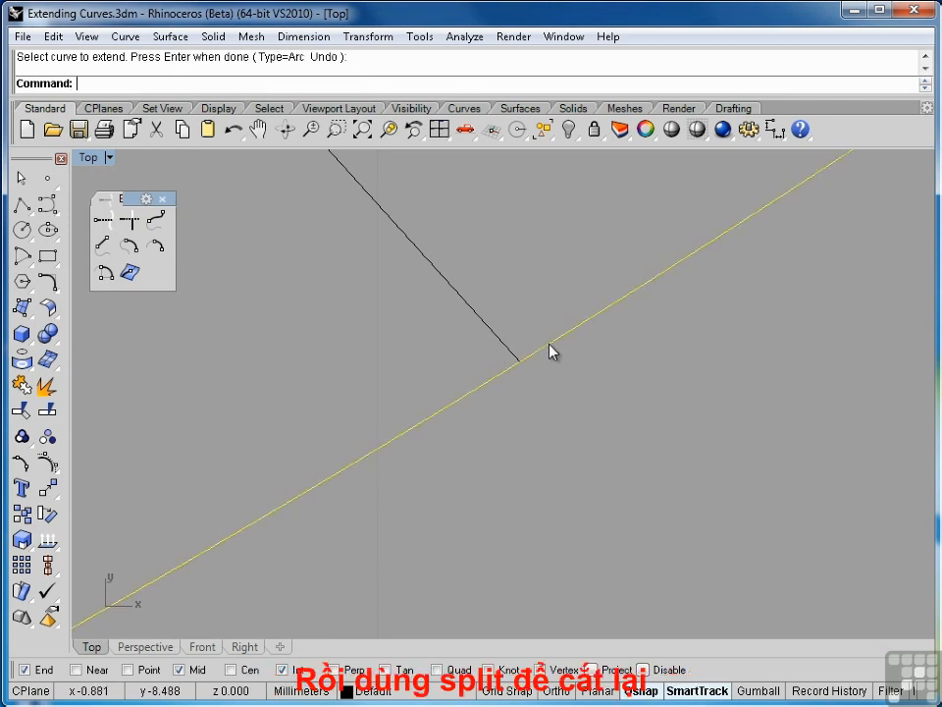
pyautogui.click(46, 410)
pyautogui.click(496, 340)
pyautogui.press('Return')
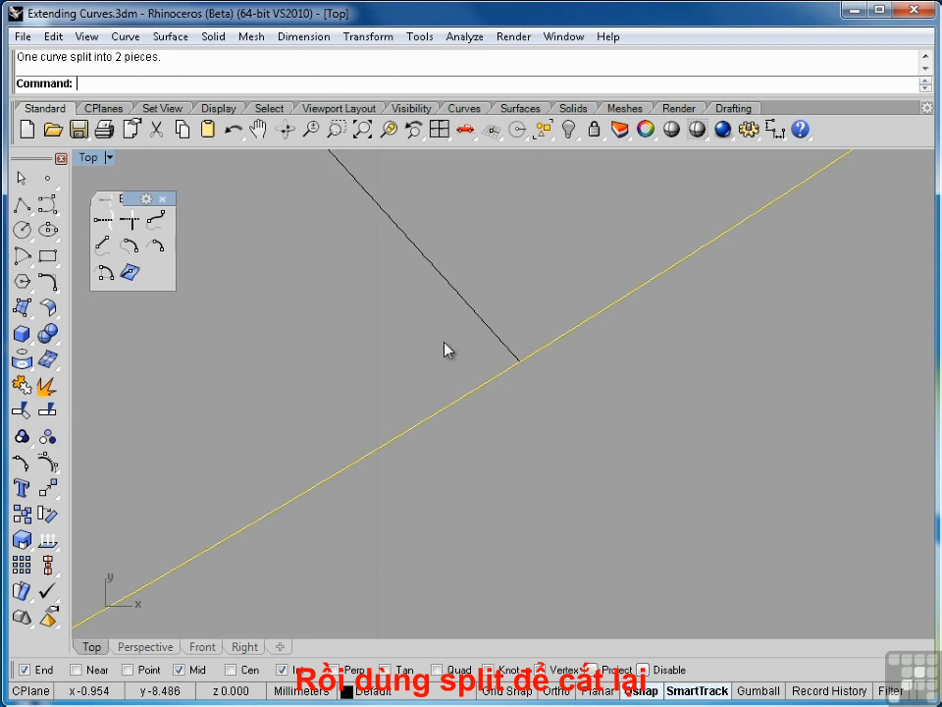
pyautogui.click(499, 377)
pyautogui.press('Escape')
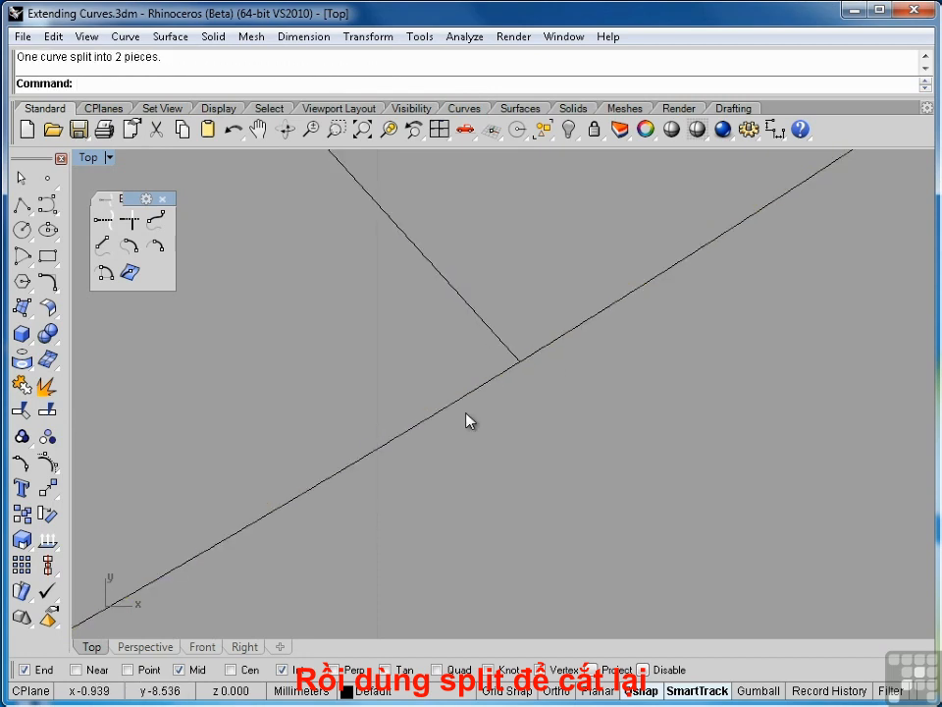
# Extend the upper end of the second parallel line dynamically by 2 mm with natural extension, past the upper free-form curve.
pyautogui.scroll(-5, 467, 421)
pyautogui.scroll(-6, 467, 421)
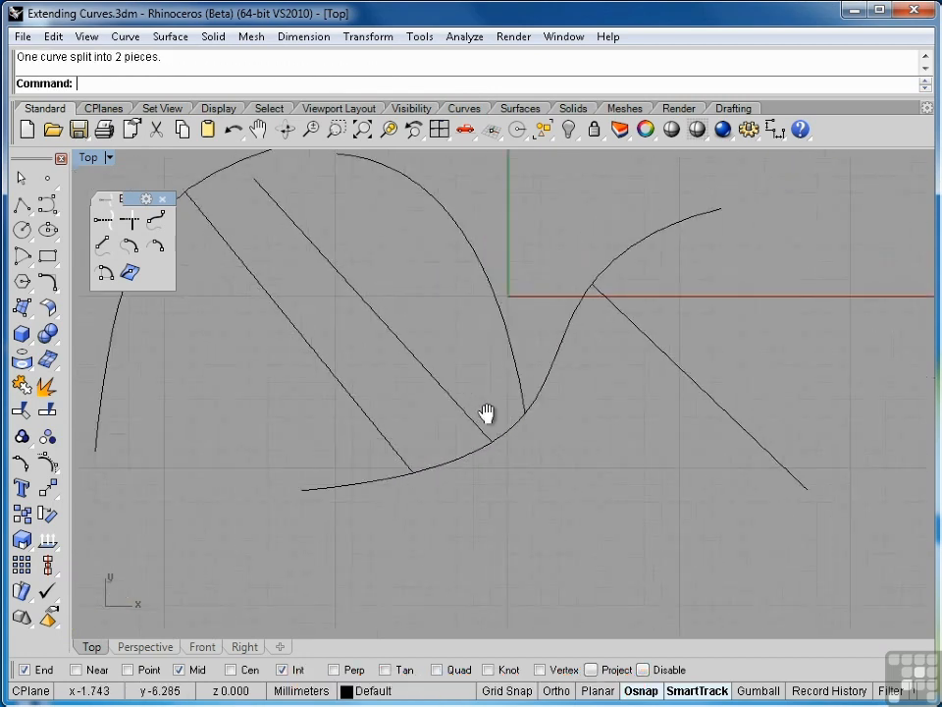
pyautogui.moveTo(448, 337); pyautogui.dragTo(447, 385, button='right')
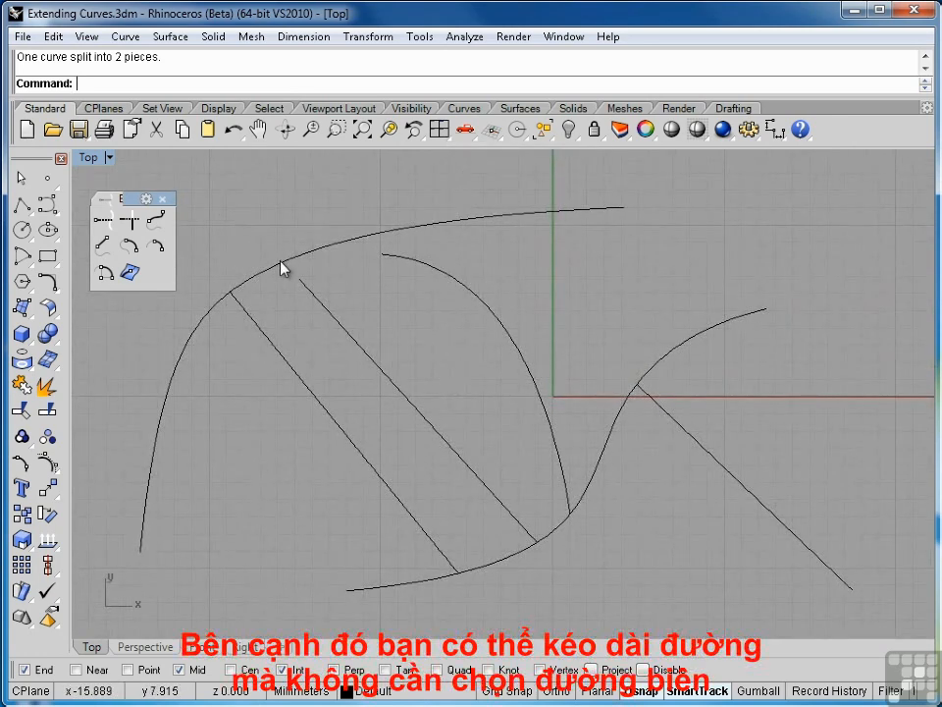
pyautogui.click(103, 221)
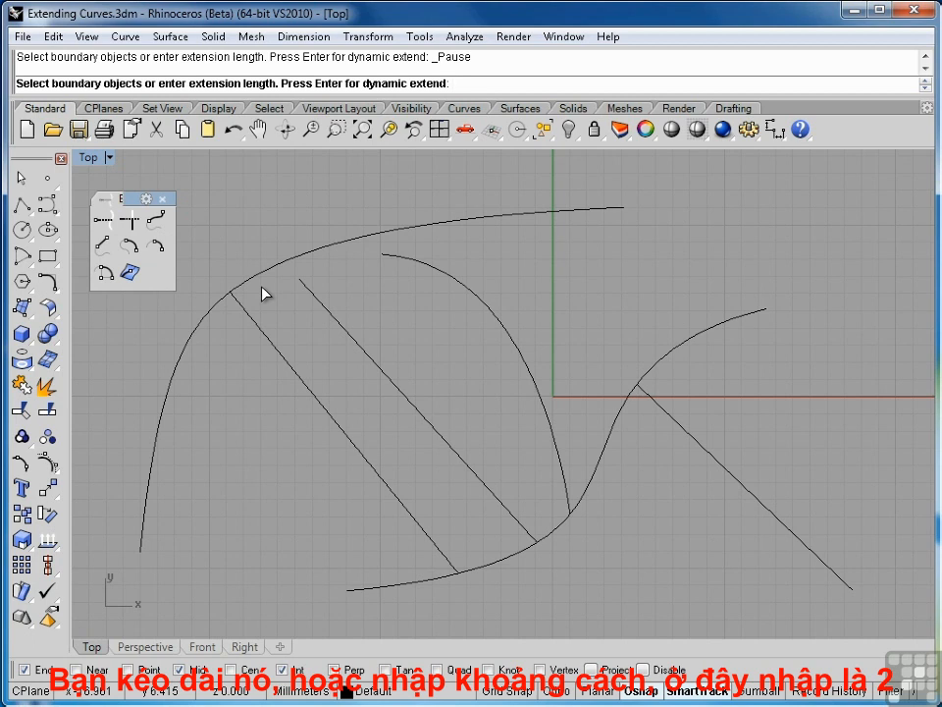
pyautogui.press('Return')
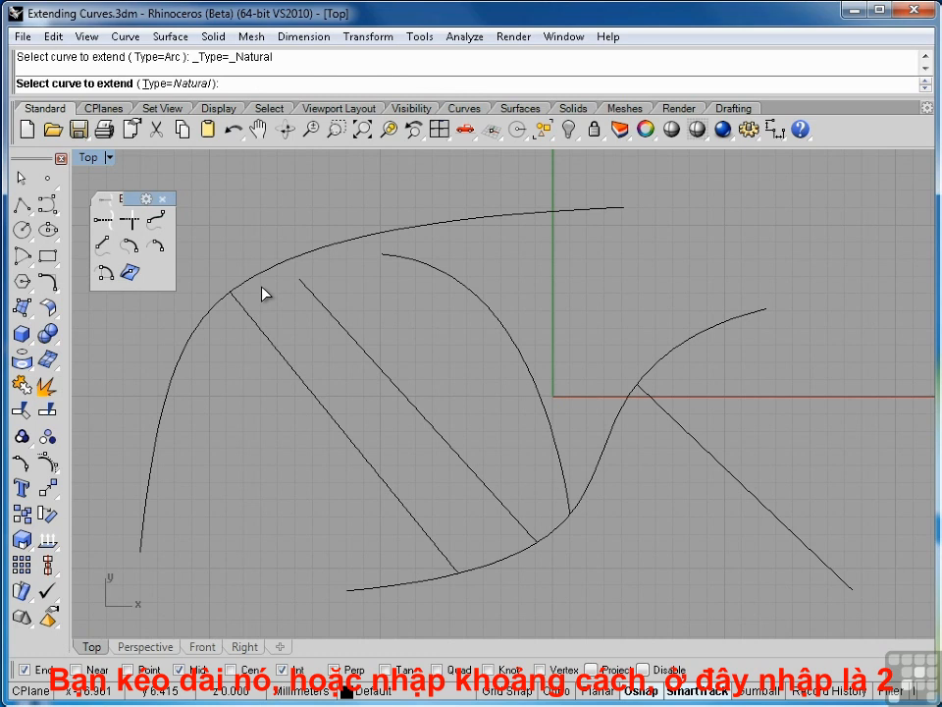
pyautogui.click(312, 293)
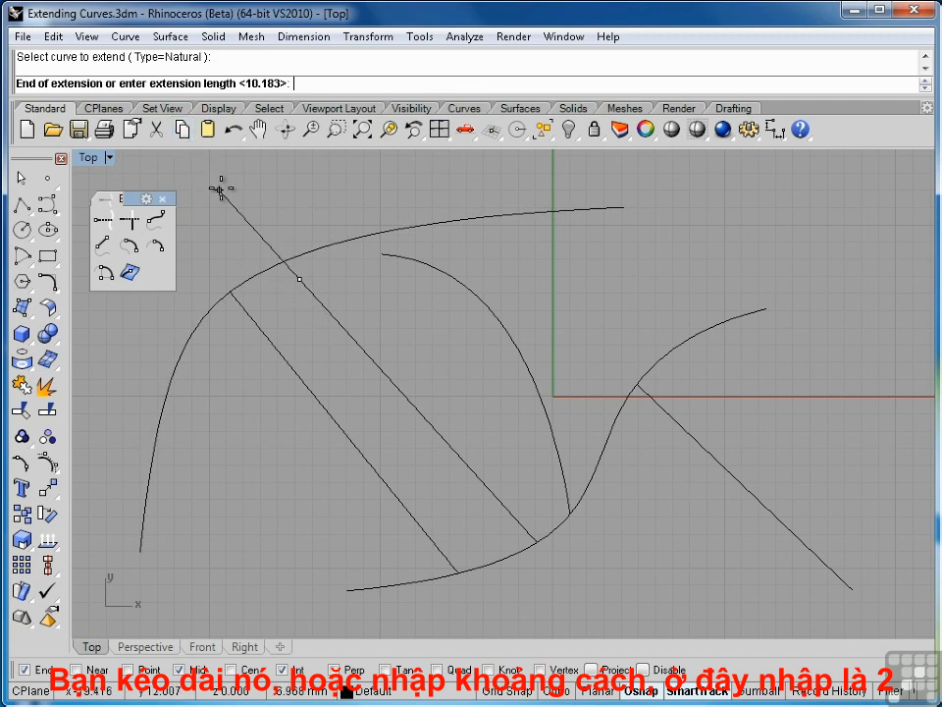
pyautogui.write('2')
pyautogui.press('Return')
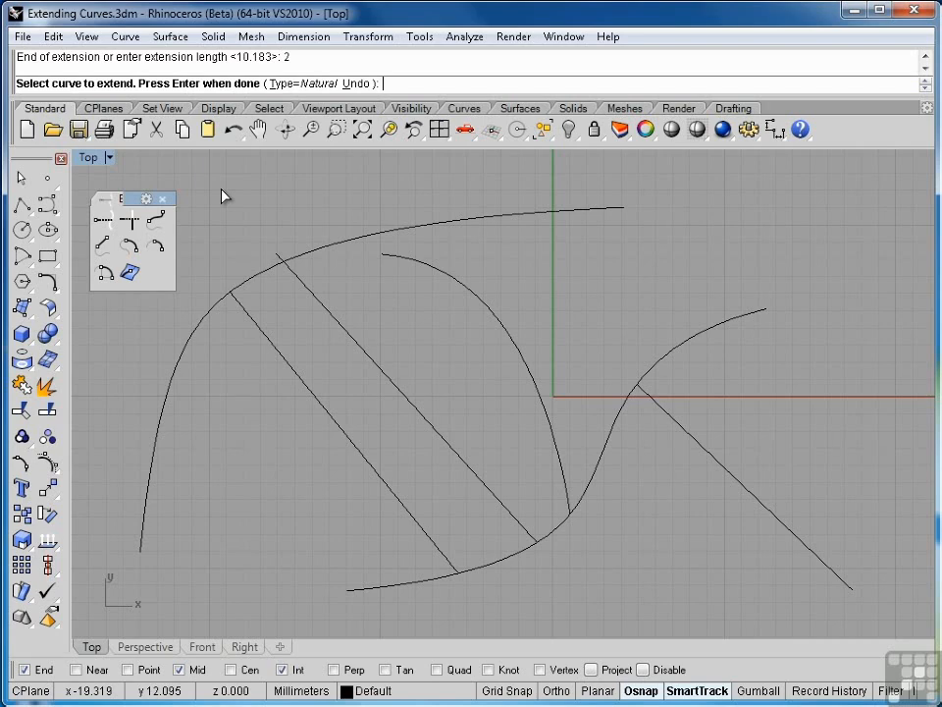
pyautogui.press('Return')
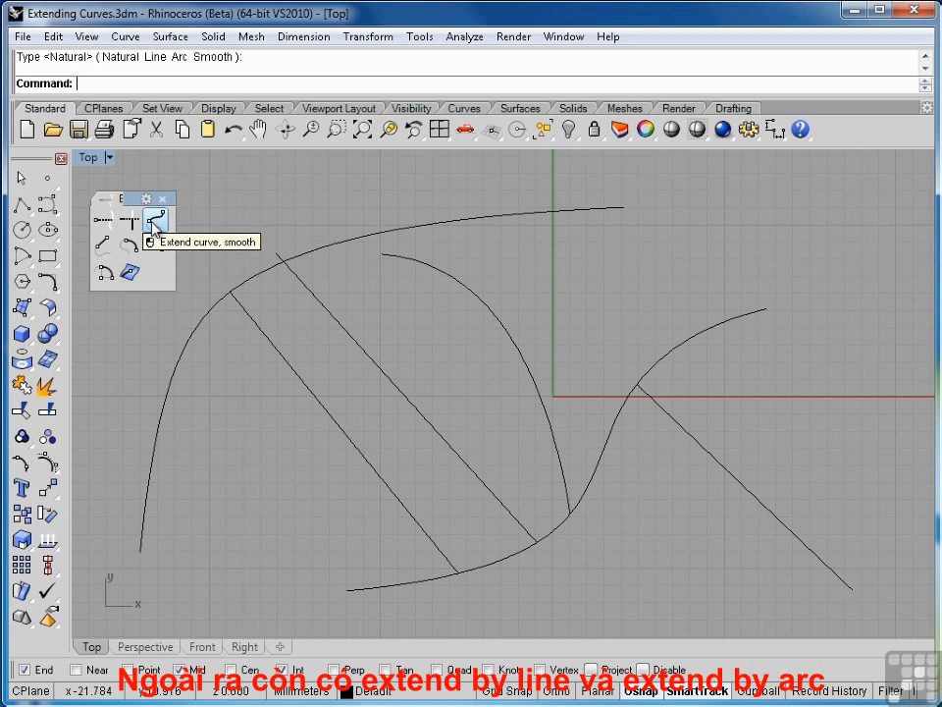
# Try extending the arc's upper end with a straight line across the upper free-form curve, and undo it.
pyautogui.click(105, 245)
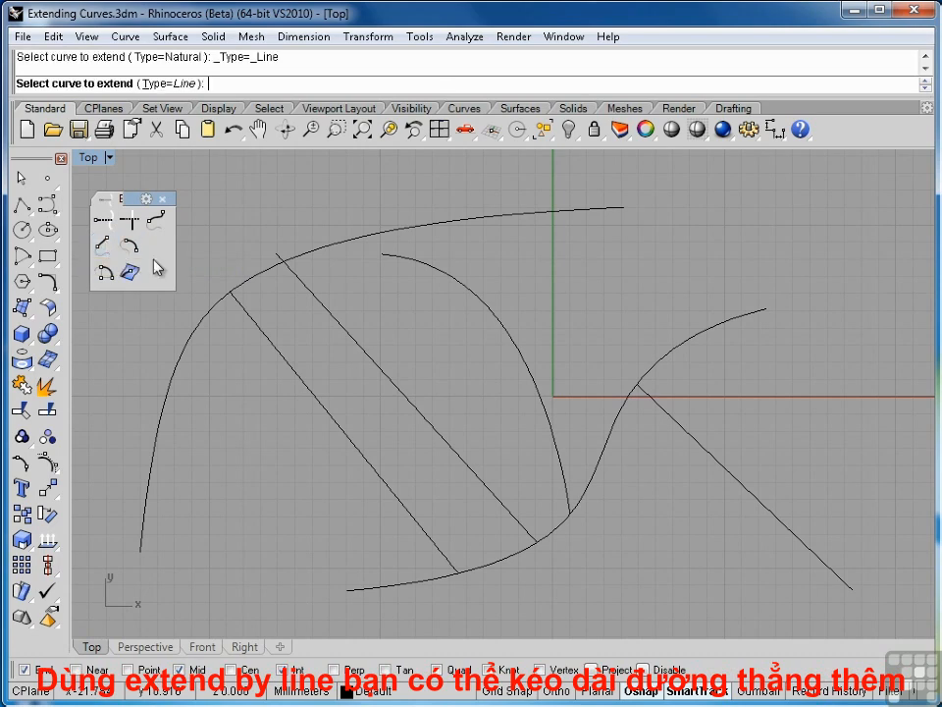
pyautogui.click(390, 258)
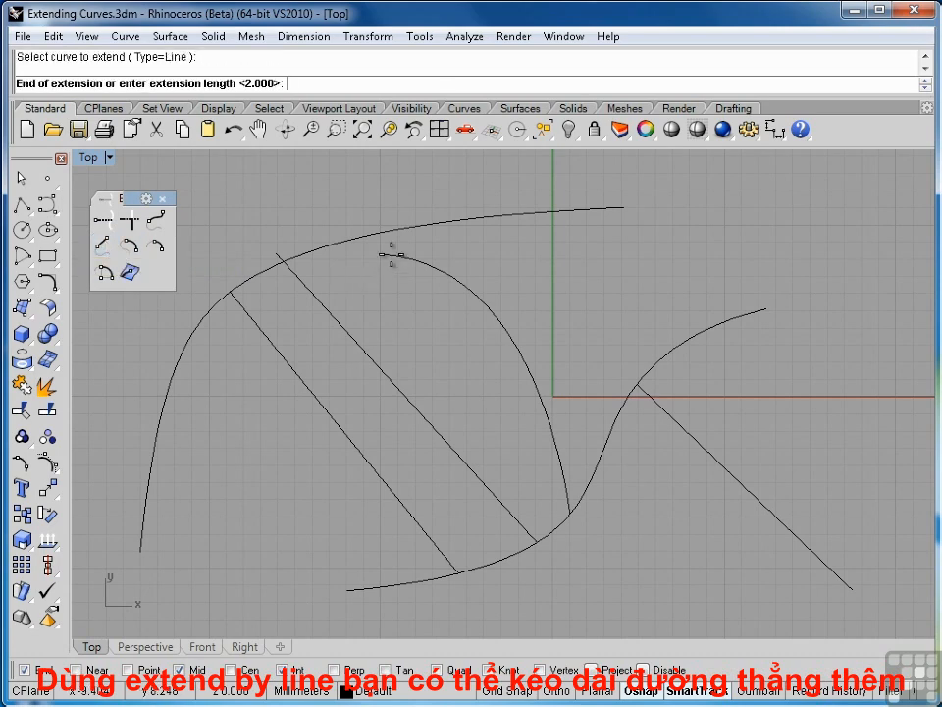
pyautogui.click(217, 237)
pyautogui.hotkey('ctrl', 'z')
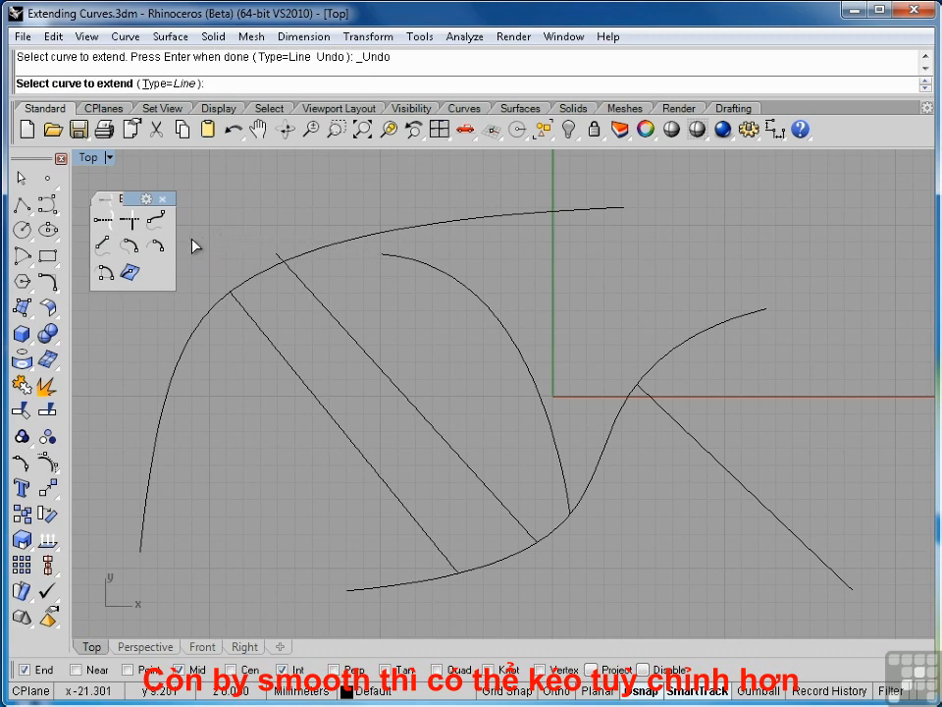
# Try a smooth extension of 10 mm on the arc's upper end, and undo it.
pyautogui.click(155, 222)
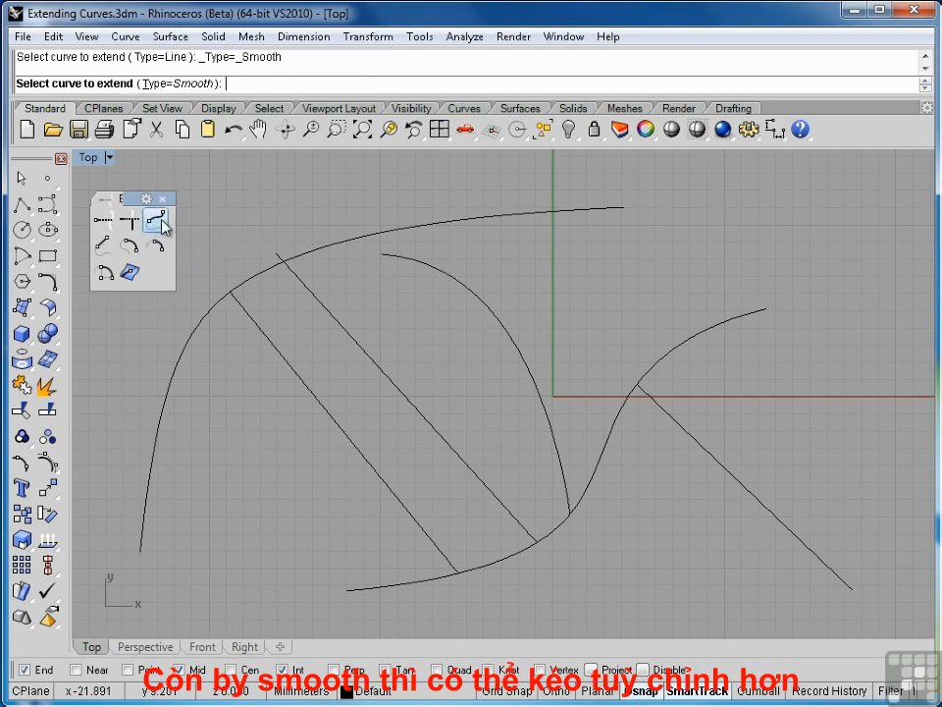
pyautogui.click(389, 257)
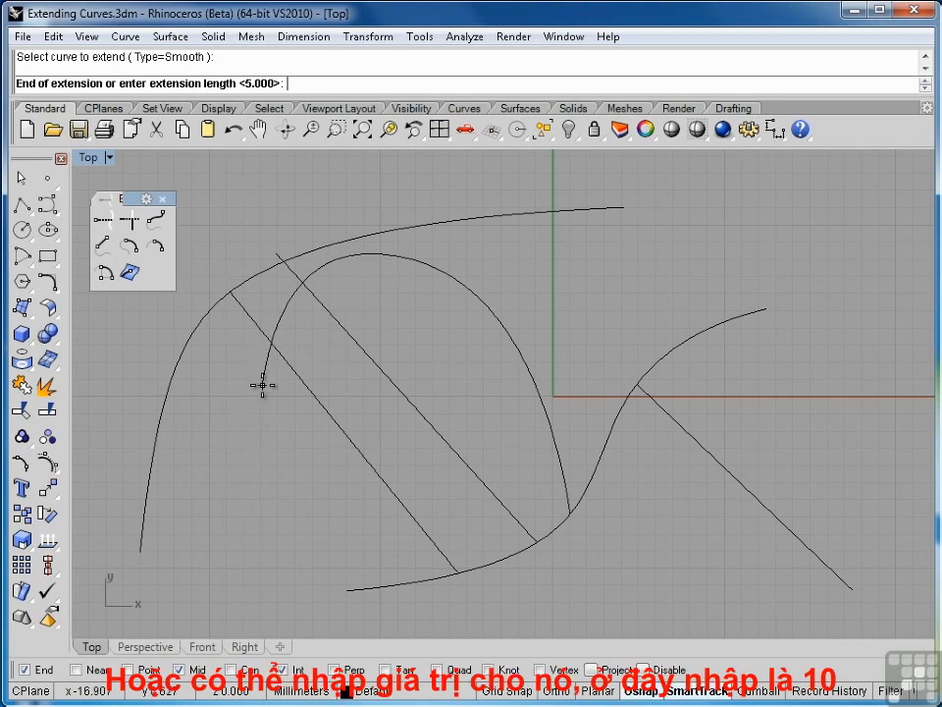
pyautogui.write('10')
pyautogui.press('Return')
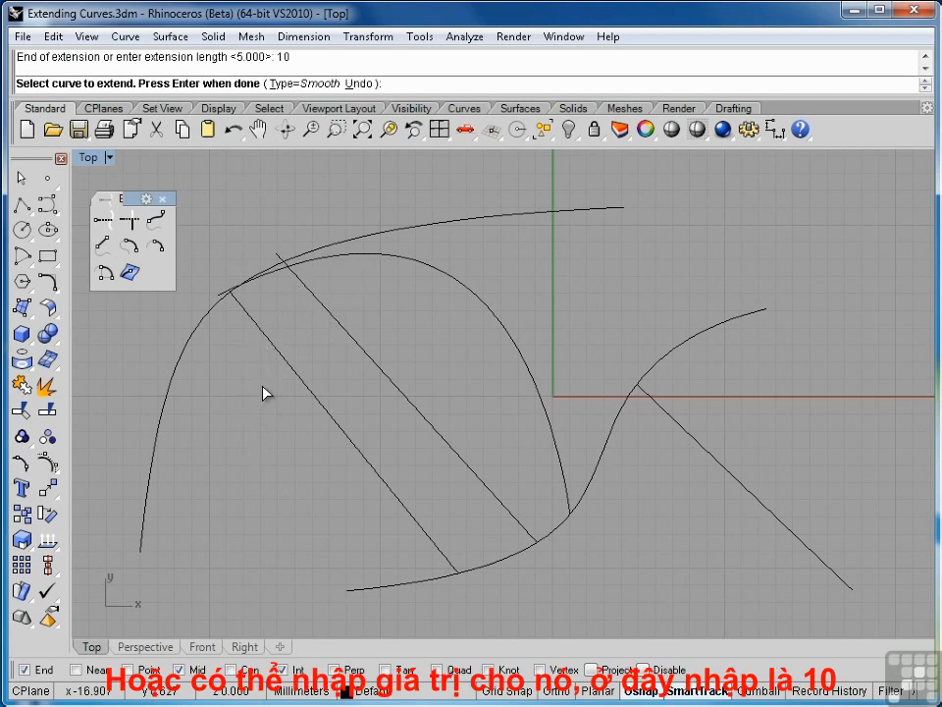
pyautogui.hotkey('ctrl', 'z')
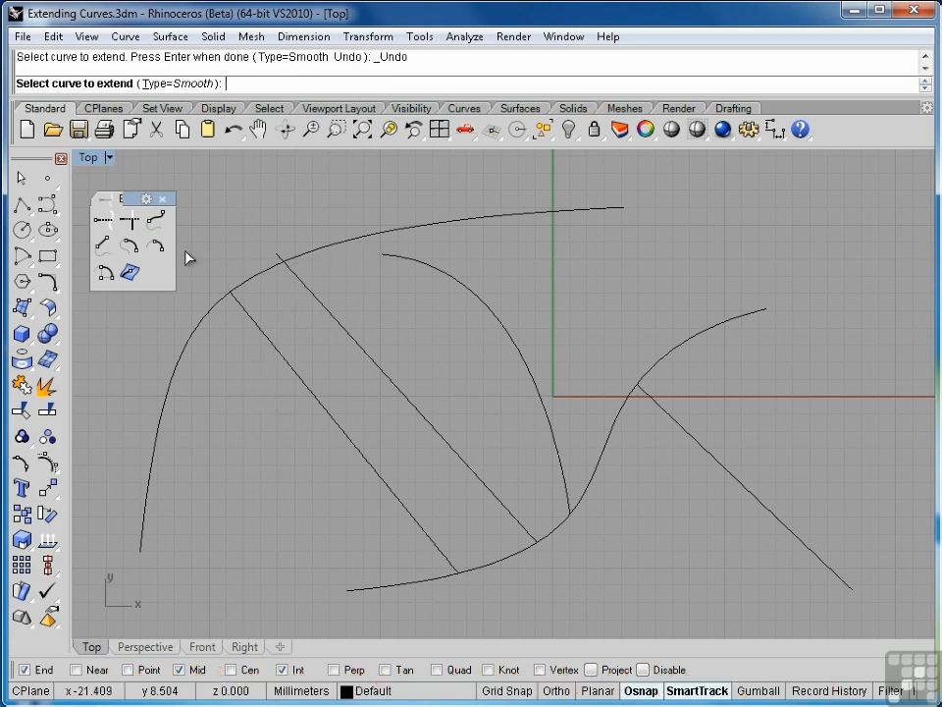
# Try extending the arc's upper end with an arc to a point near the second parallel line's lower end, and undo it.
pyautogui.click(129, 245)
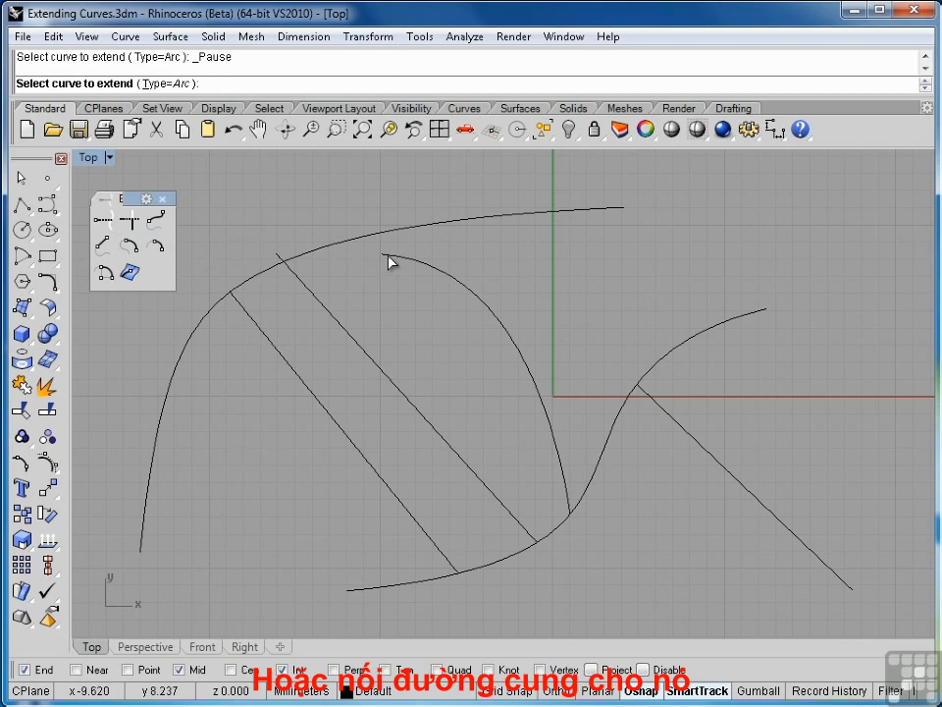
pyautogui.click(385, 254)
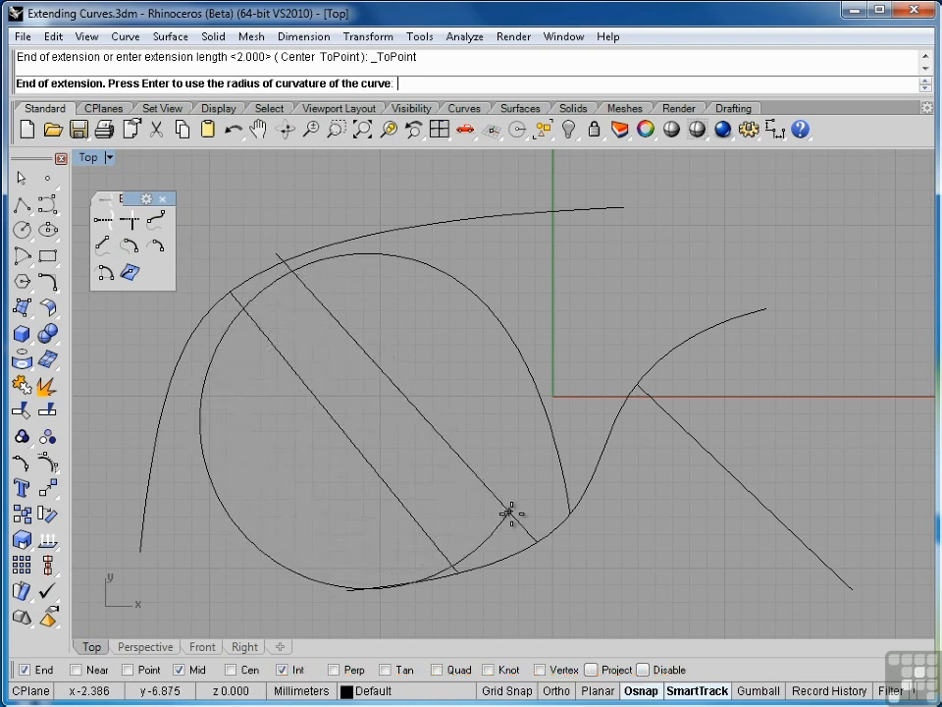
pyautogui.hotkey('ctrl', 'z')
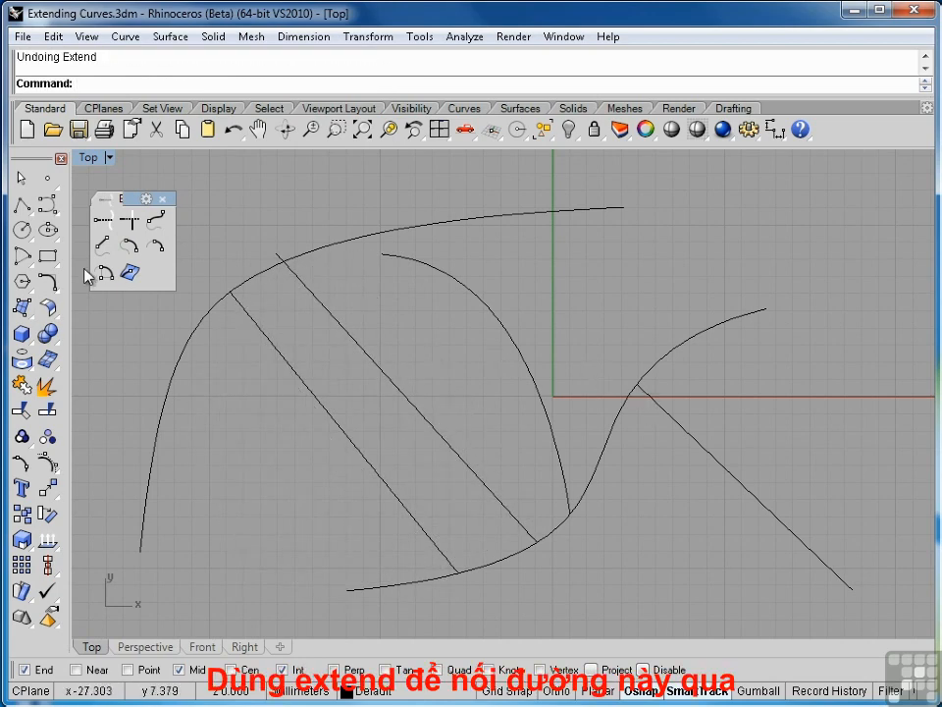
# Extend the rightmost straight line's upper end to the upper free-form curve as the boundary.
pyautogui.click(102, 217)
pyautogui.click(442, 233)
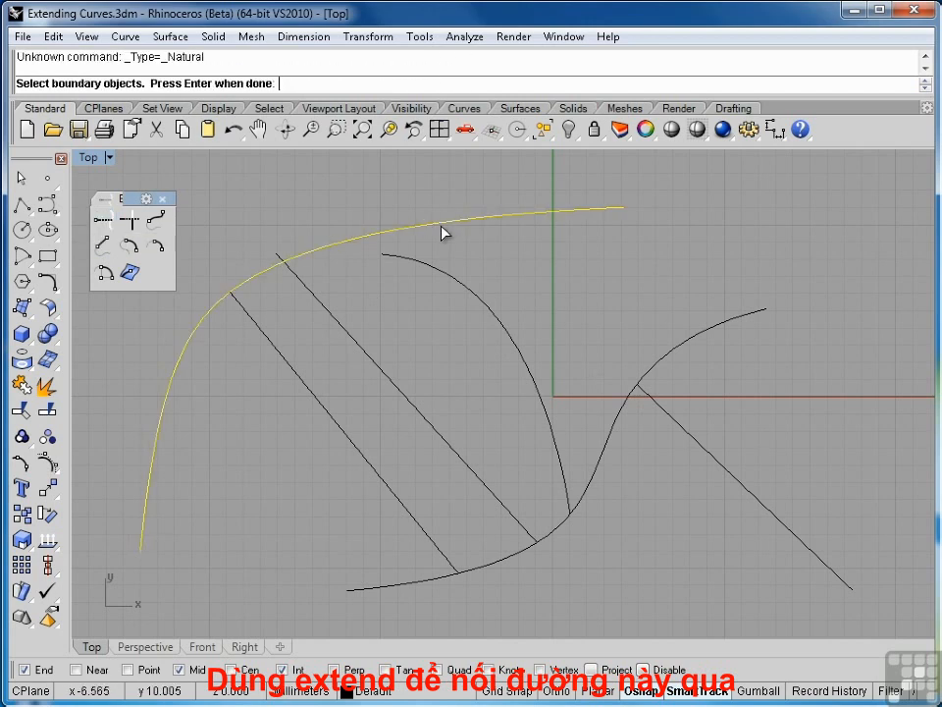
pyautogui.press('Return')
pyautogui.click(647, 398)
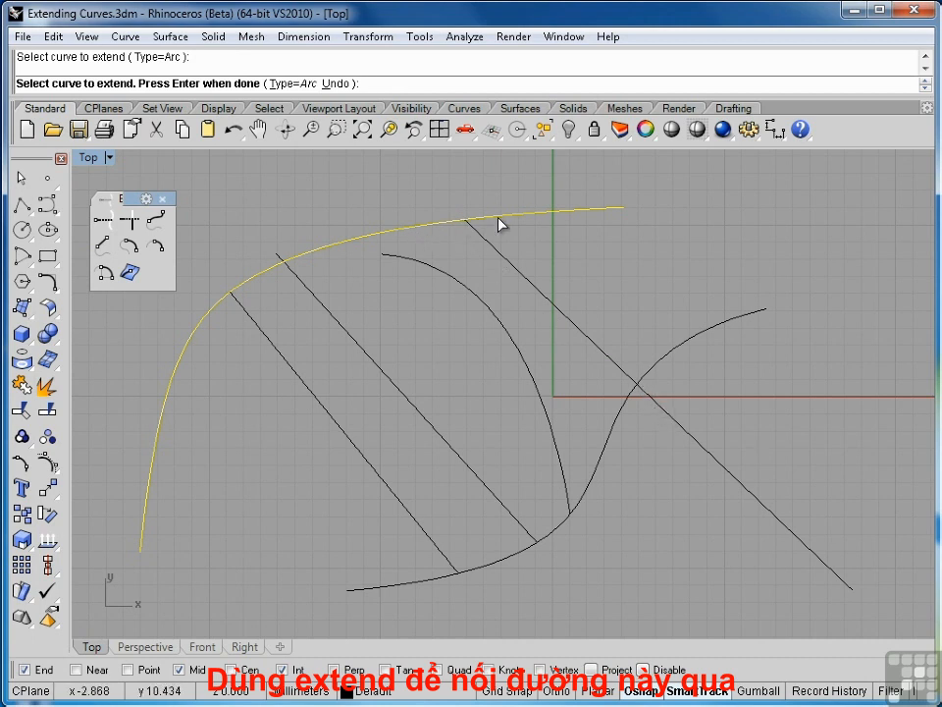
pyautogui.press('Return')
pyautogui.press('Return')
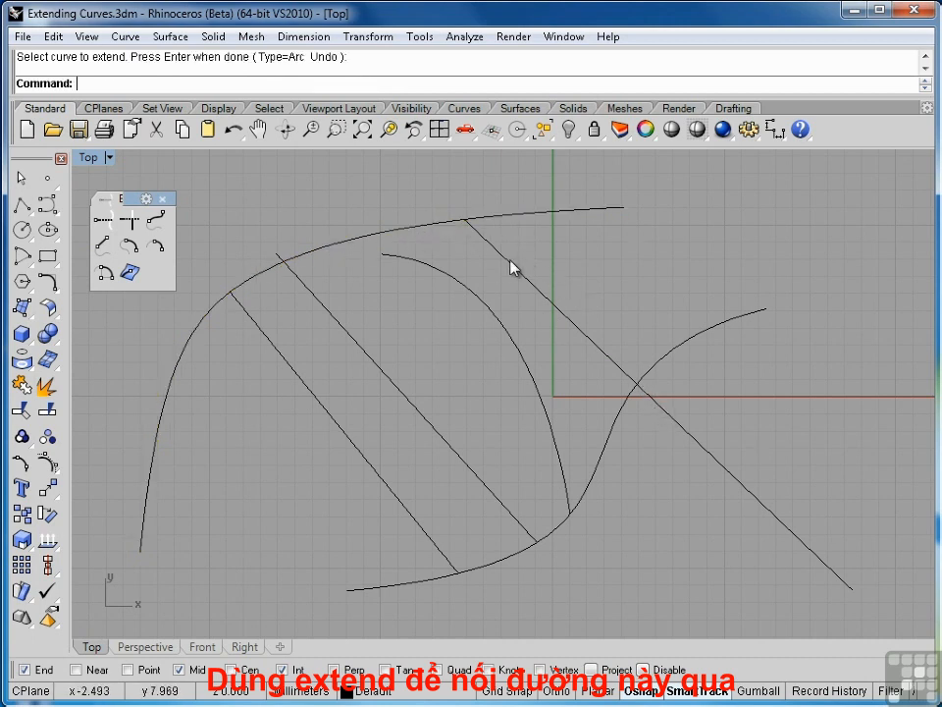
# Using all curves except the S-curve's leftmost piece as cutters, trim the second parallel line's upper overhang and the upper curve left of the first line.
pyautogui.click(511, 266)
pyautogui.keyDown('shift'); pyautogui.click(435, 221); pyautogui.keyUp('shift')
pyautogui.keyDown('shift'); pyautogui.click(304, 287); pyautogui.keyUp('shift')
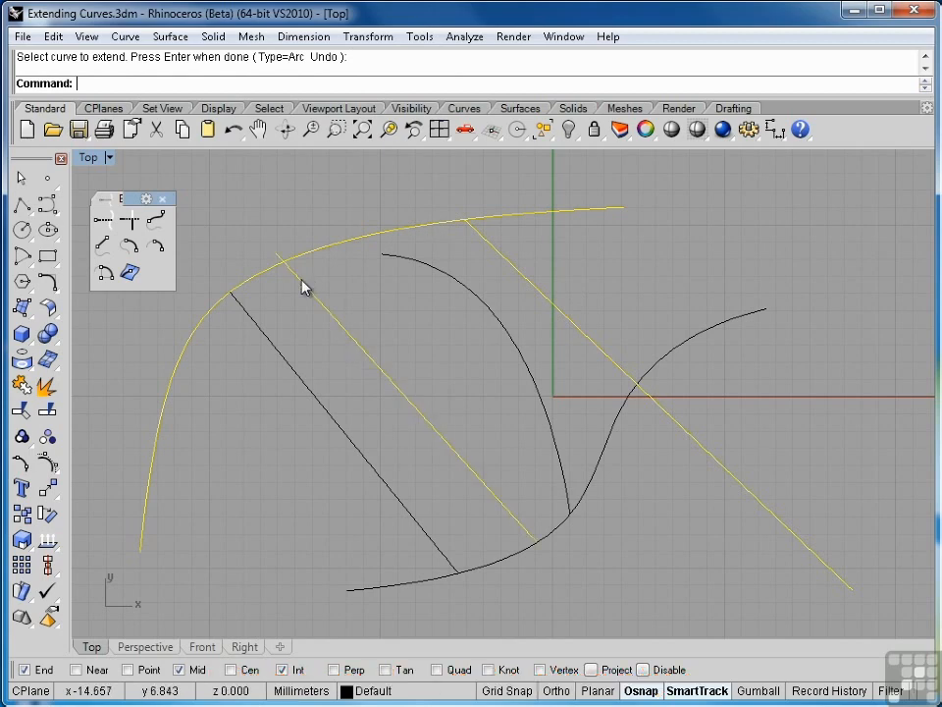
pyautogui.keyDown('shift'); pyautogui.click(299, 379); pyautogui.keyUp('shift')
pyautogui.keyDown('shift'); pyautogui.click(538, 389); pyautogui.keyUp('shift')
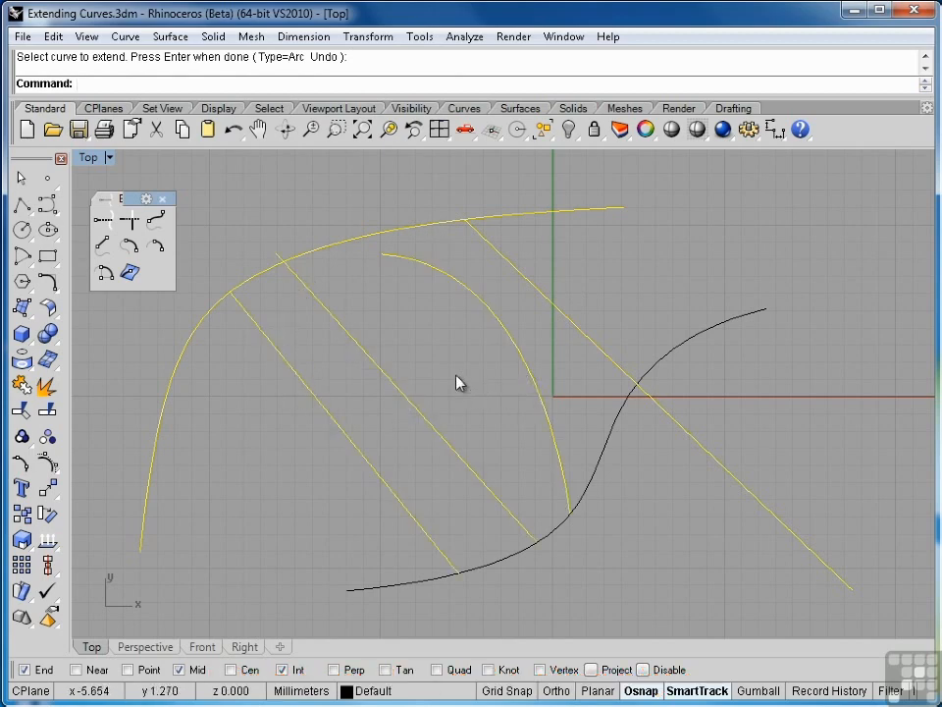
pyautogui.keyDown('shift'); pyautogui.click(604, 458); pyautogui.keyUp('shift')
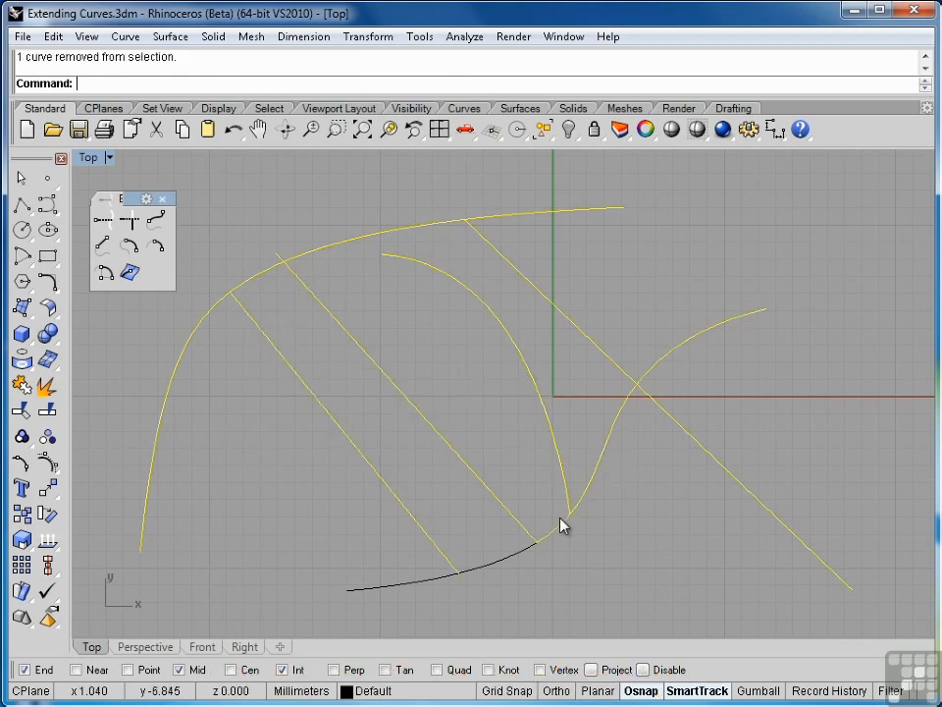
pyautogui.click(20, 410)
pyautogui.click(281, 261)
pyautogui.click(231, 309)
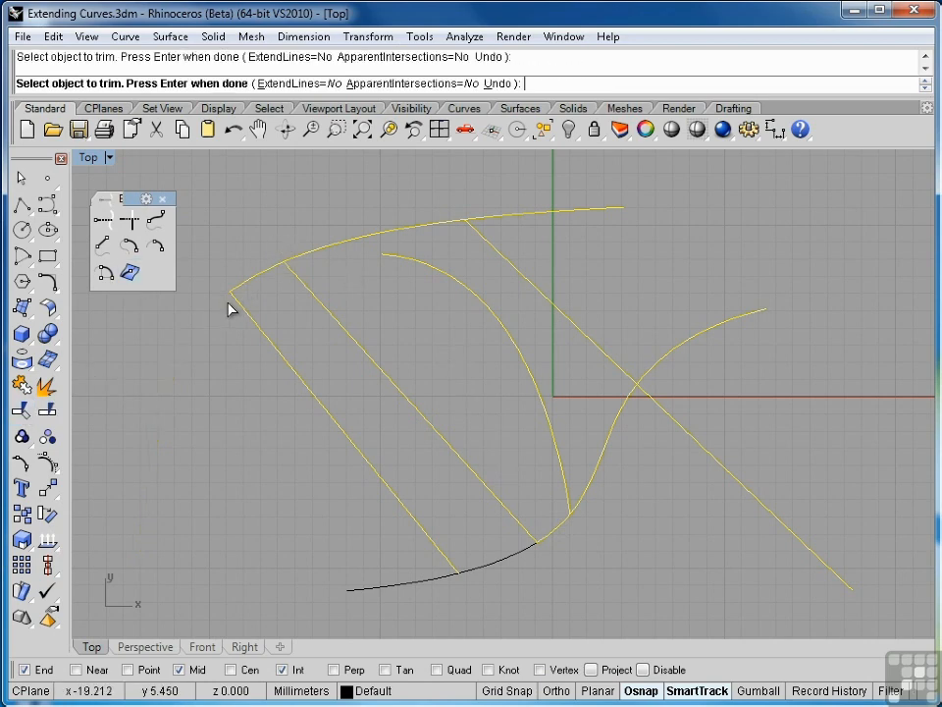
# Trim the S-curve between second parallel line and arc, the upper curve and S-curve beyond the rightmost line, and that line's lower part.
pyautogui.click(560, 542)
pyautogui.click(558, 210)
pyautogui.click(680, 357)
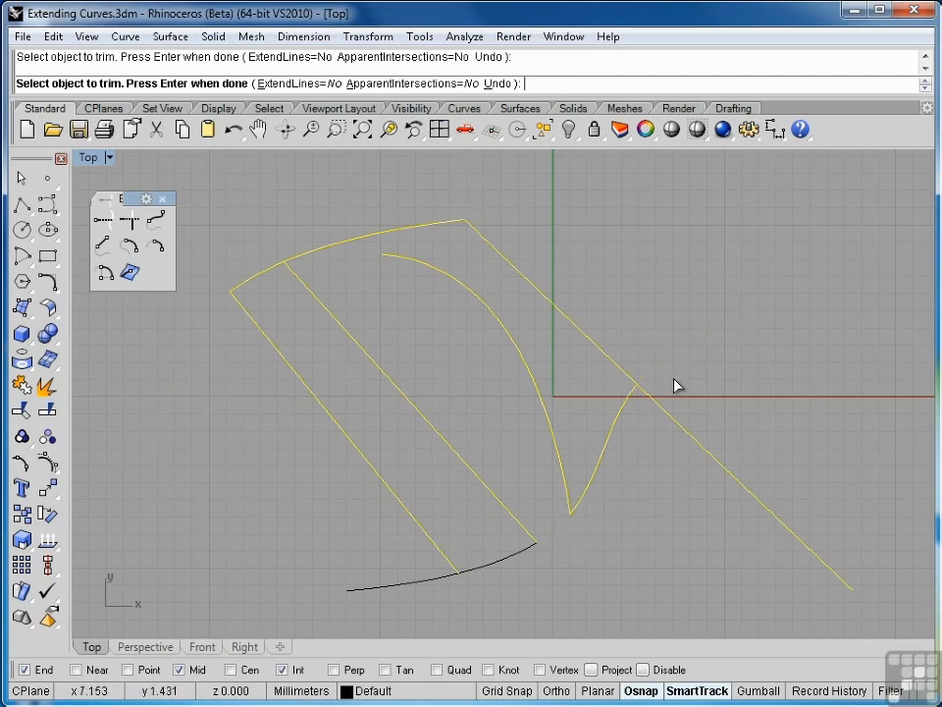
pyautogui.click(658, 406)
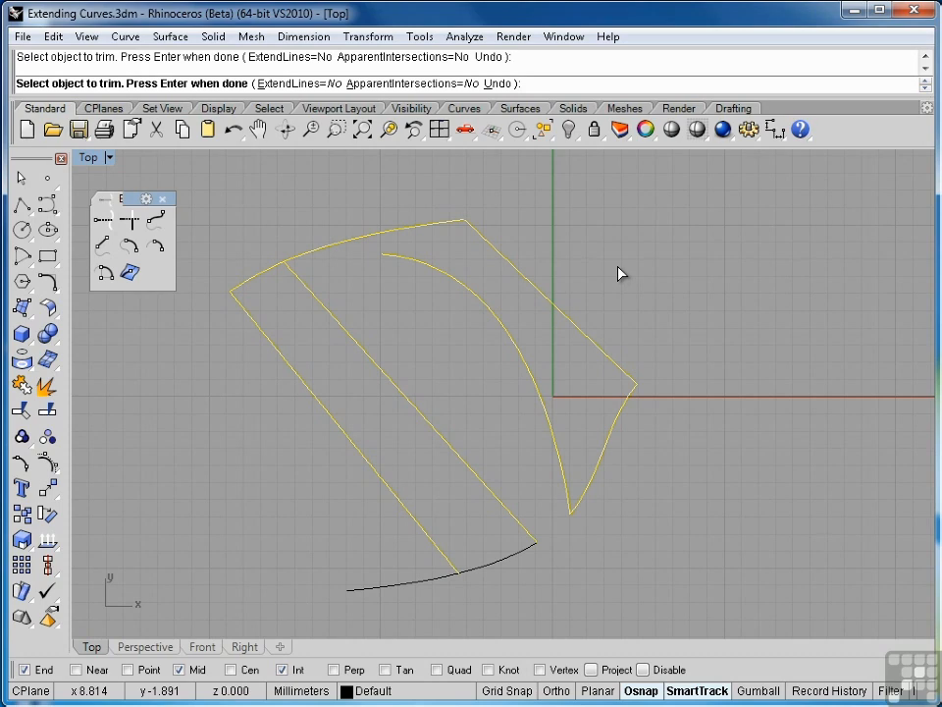
pyautogui.press('Return')
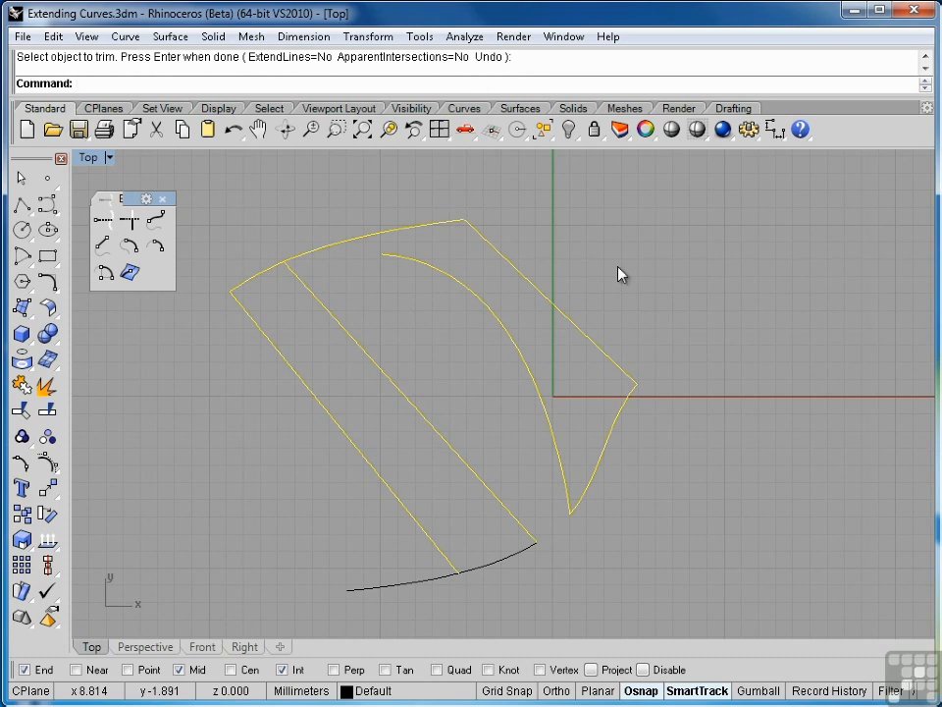